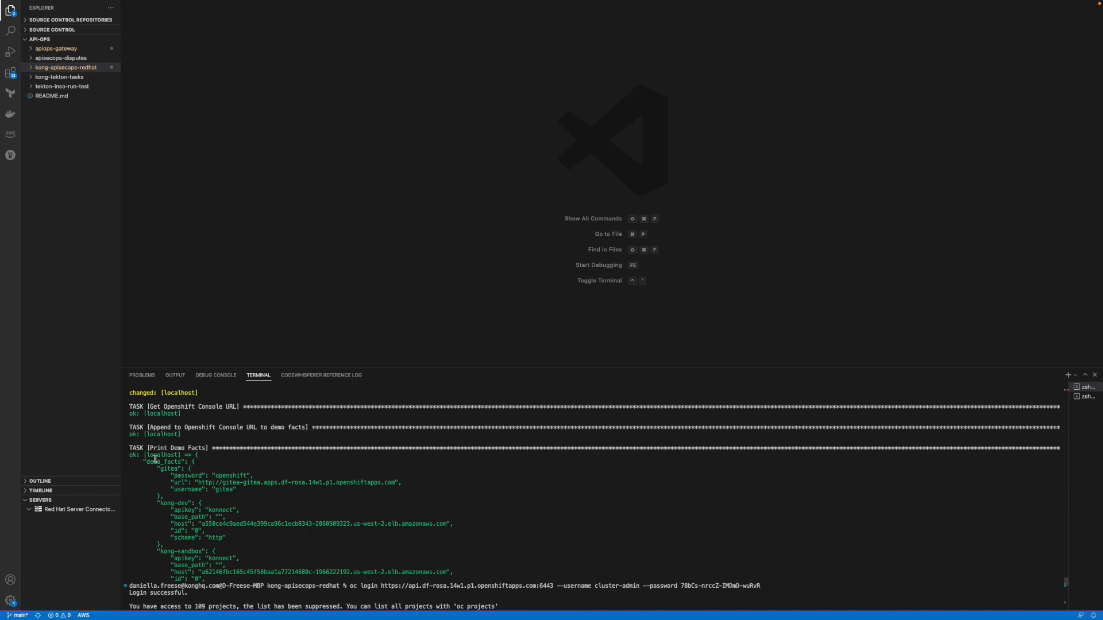
Highlight and copy the kong-dev and kong-sandbox entries in the Print Demo Facts terminal output
{"action": "left_click", "coordinate": [155, 470]}
{"action": "left_click_drag", "start_coordinate": [155, 471], "coordinate": [206, 578]}
{"action": "left_click", "coordinate": [211, 579]}
{"action": "left_click_drag", "start_coordinate": [158, 469], "coordinate": [214, 578]}
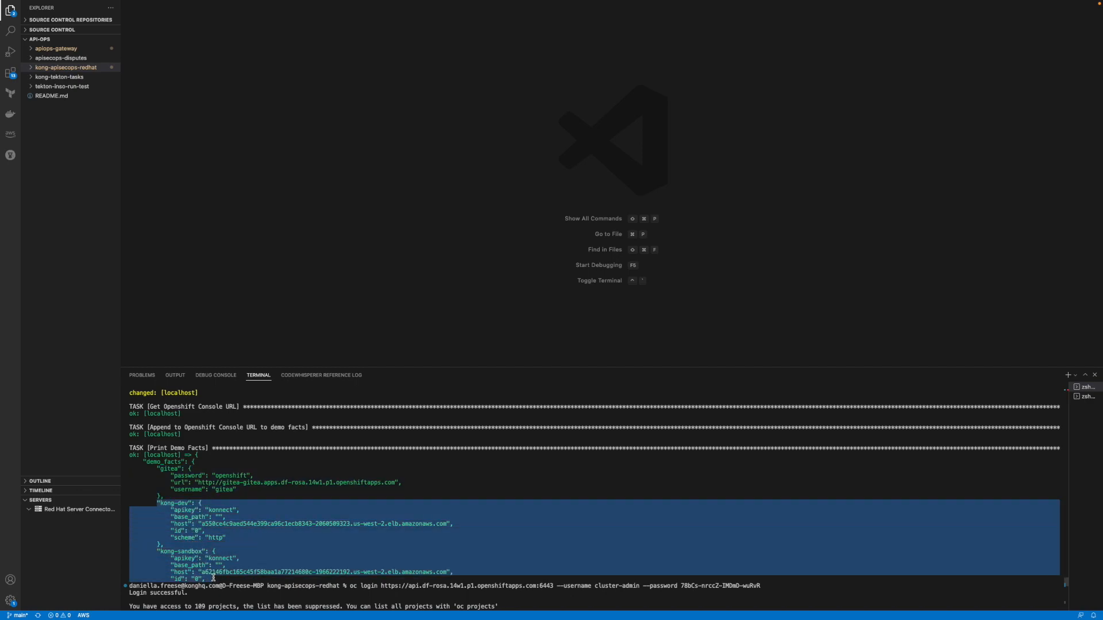
{"action": "key", "text": "super+c"}
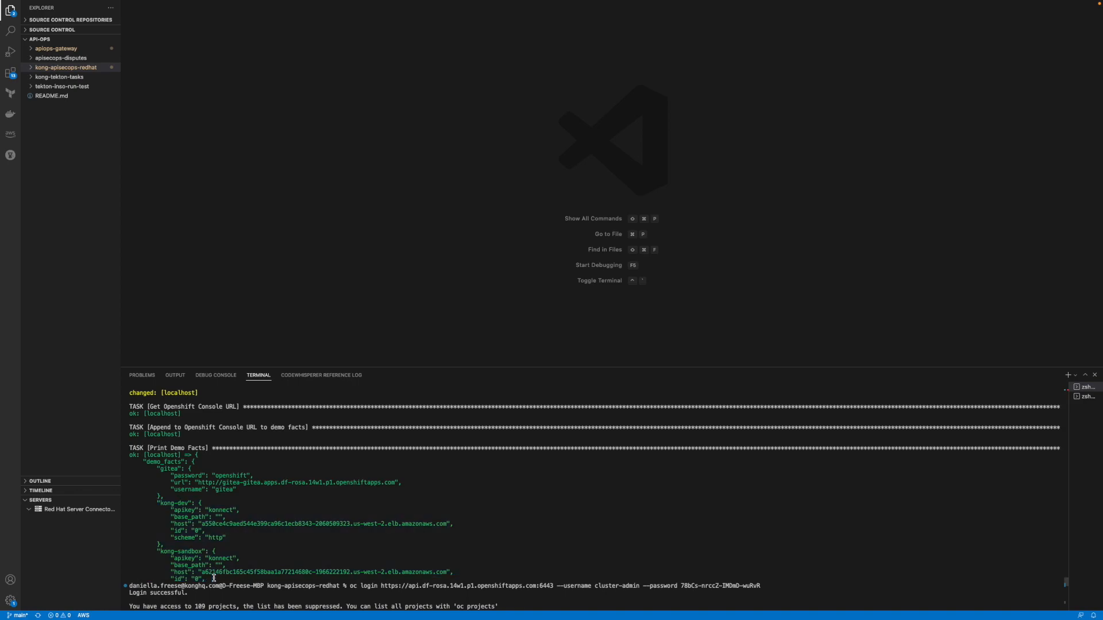
Open demo_facts.json from the ansible folder of kong-apisecops-redhat to review the demo facts, and close it
{"action": "left_click", "coordinate": [66, 67]}
{"action": "left_click", "coordinate": [60, 79]}
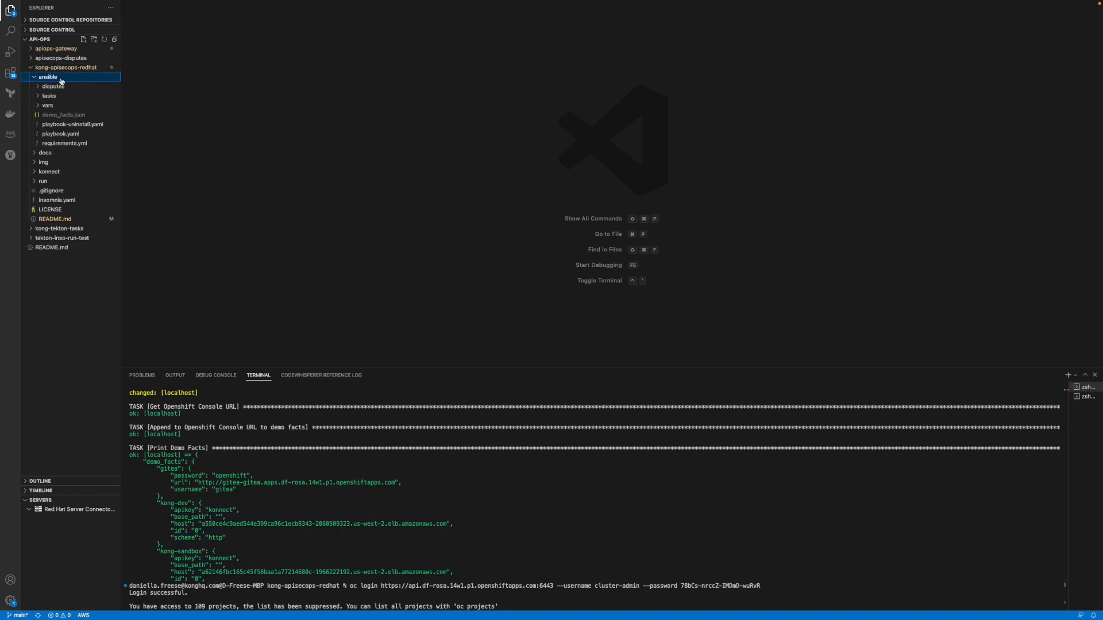
{"action": "left_click", "coordinate": [62, 116]}
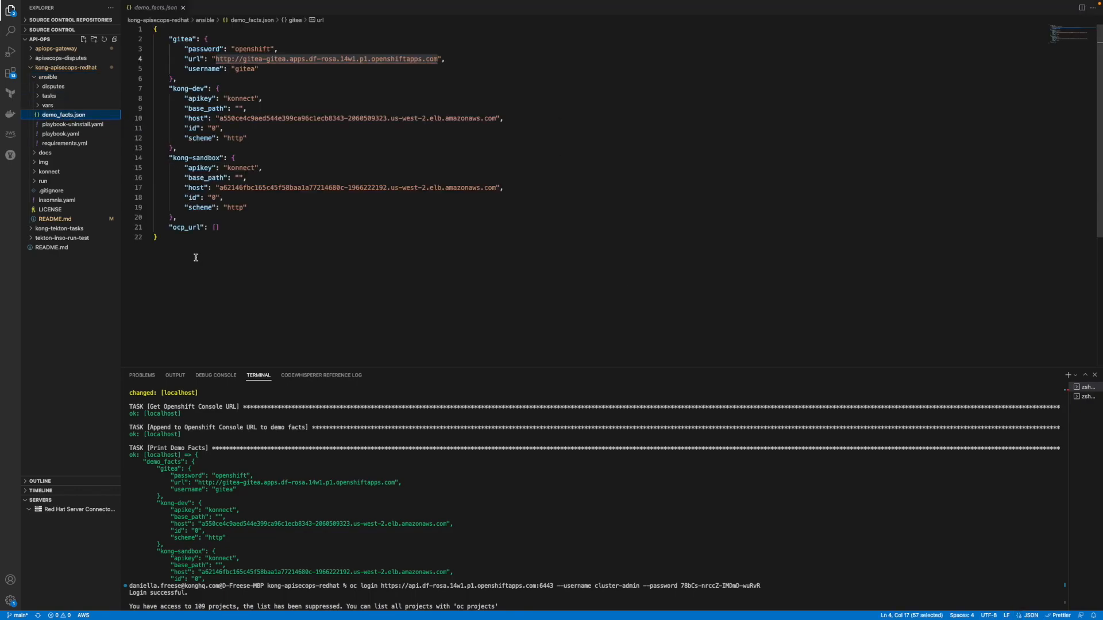
{"action": "left_click", "coordinate": [184, 8]}
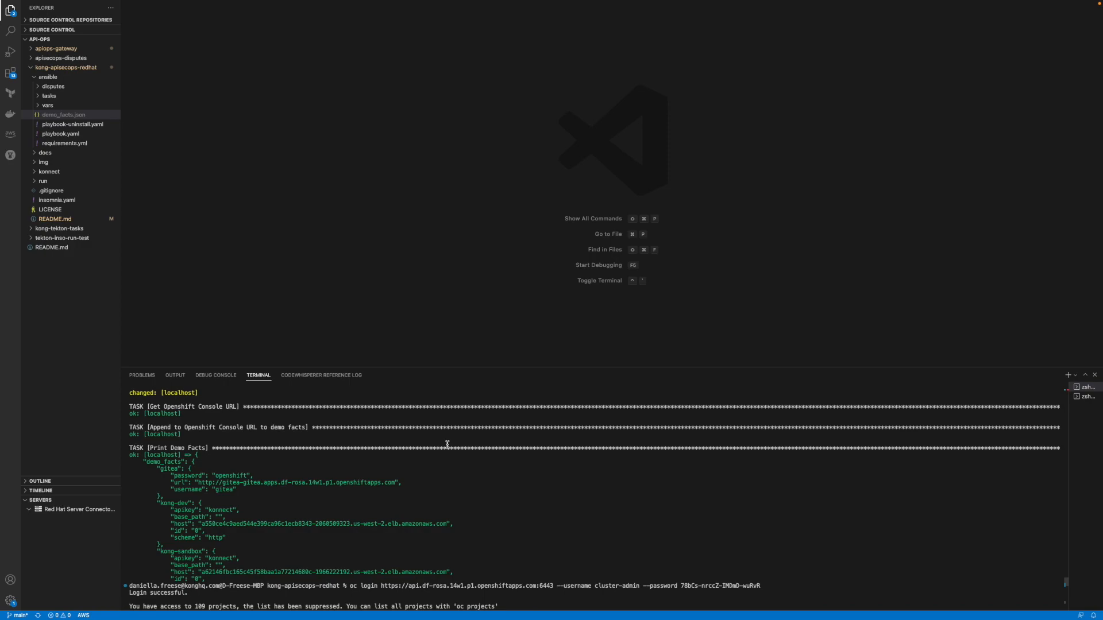
Clear the terminal and rerun the earlier oc login command from the history, including its username and password
{"action": "key", "text": "super+k"}
{"action": "key", "text": "ctrl+r"}
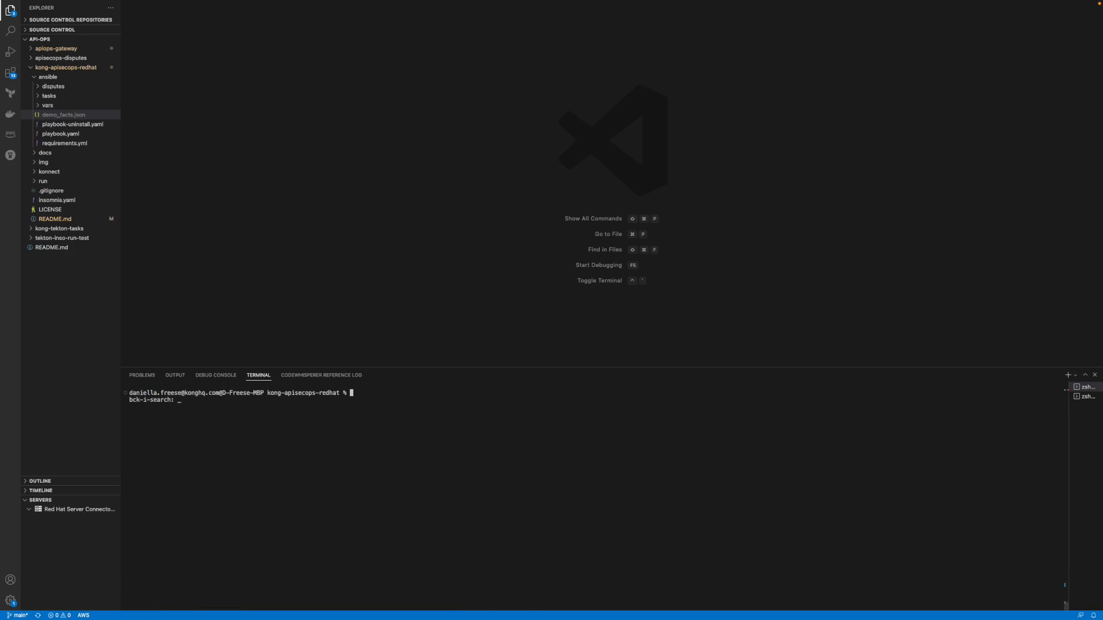
{"action": "type", "text": "oc login"}
{"action": "key", "text": "Return"}
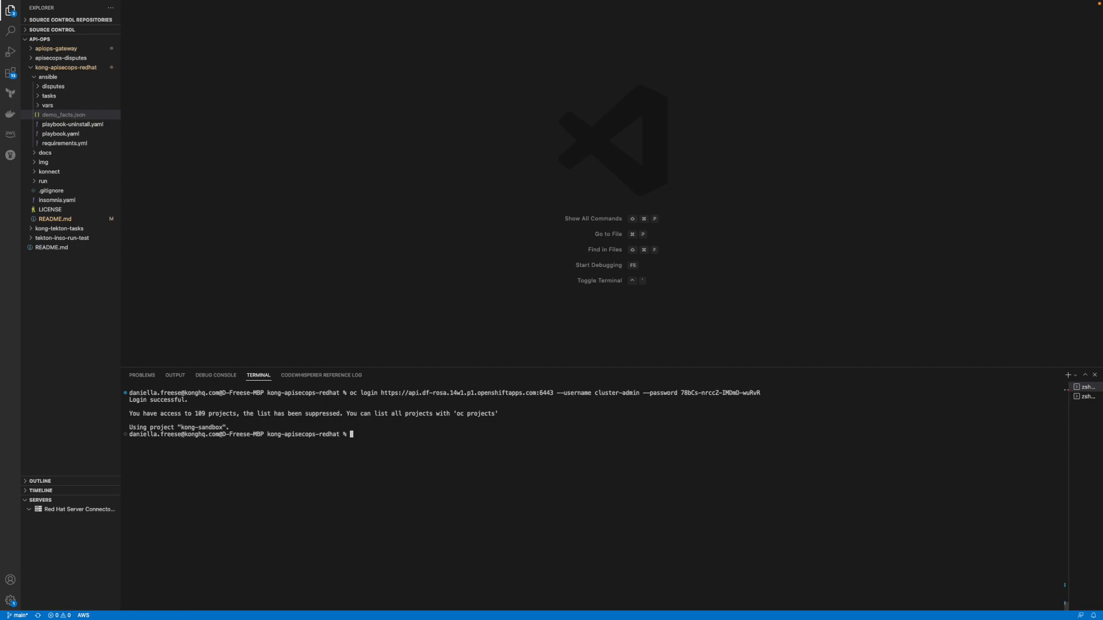
List all OpenShift projects with oc get projects and go back to the start of the list
{"action": "type", "text": "oc get prorjects"}
{"action": "key", "text": "BackSpace"}
{"action": "key", "text": "BackSpace"}
{"action": "key", "text": "BackSpace"}
{"action": "key", "text": "BackSpace"}
{"action": "key", "text": "BackSpace"}
{"action": "key", "text": "BackSpace"}
{"action": "key", "text": "BackSpace"}
{"action": "type", "text": "jects"}
{"action": "key", "text": "Return"}
{"action": "scroll", "coordinate": [405, 498], "scroll_direction": "up", "scroll_amount": 15}
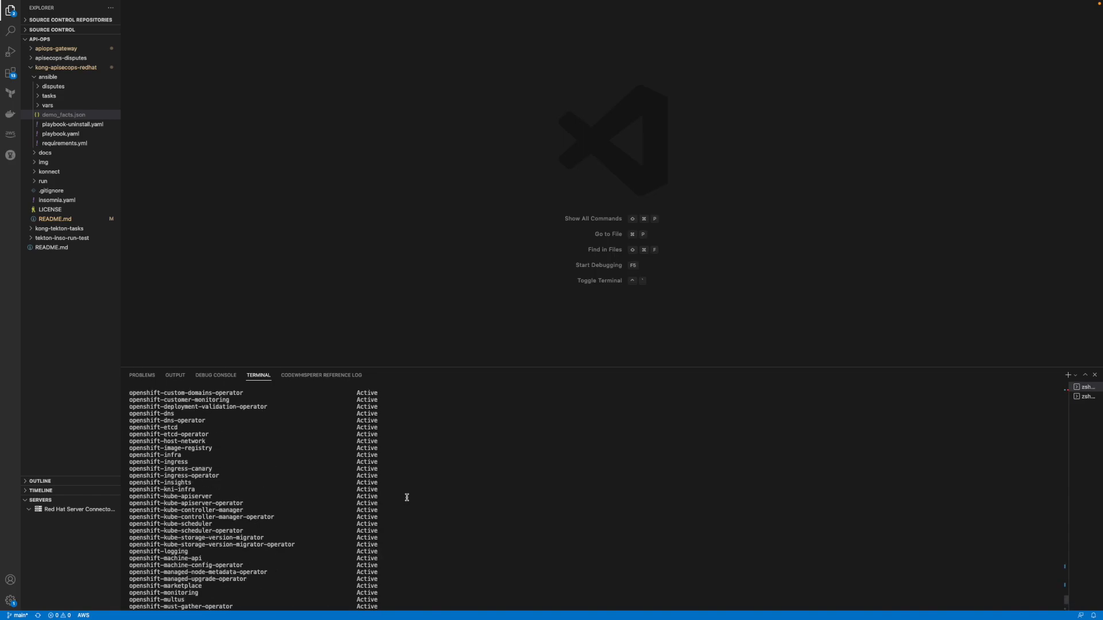
{"action": "scroll", "coordinate": [397, 500], "scroll_direction": "down", "scroll_amount": 5}
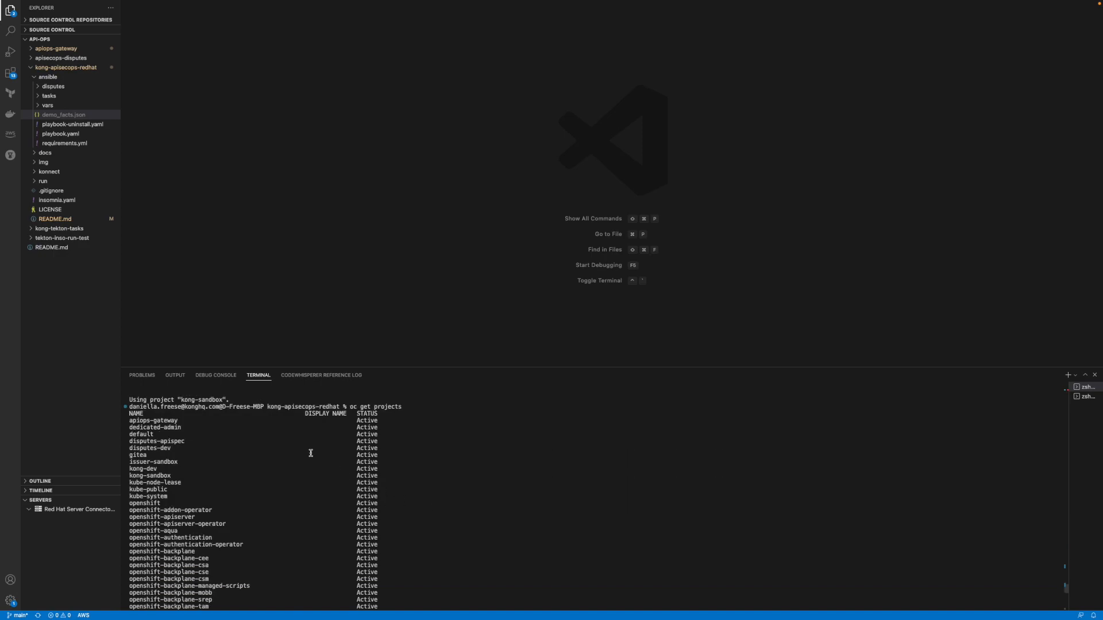
Point out the apiops-gateway, disputes-apispec, disputes-dev, gitea and kong-dev projects in the list
{"action": "left_click_drag", "start_coordinate": [130, 420], "coordinate": [178, 423]}
{"action": "left_click_drag", "start_coordinate": [187, 441], "coordinate": [128, 441]}
{"action": "left_click", "coordinate": [157, 421]}
{"action": "left_click_drag", "start_coordinate": [176, 448], "coordinate": [125, 449]}
{"action": "double_click", "coordinate": [142, 455]}
{"action": "left_click_drag", "start_coordinate": [132, 468], "coordinate": [160, 469]}
Clear the terminal, switch to the kong-sandbox project with oc project, and list its resources with oc get all
{"action": "left_click_drag", "start_coordinate": [173, 476], "coordinate": [123, 475]}
{"action": "key", "text": "super+k"}
{"action": "type", "text": "oc project"}
{"action": "key", "text": "super+v"}
{"action": "key", "text": "Return"}
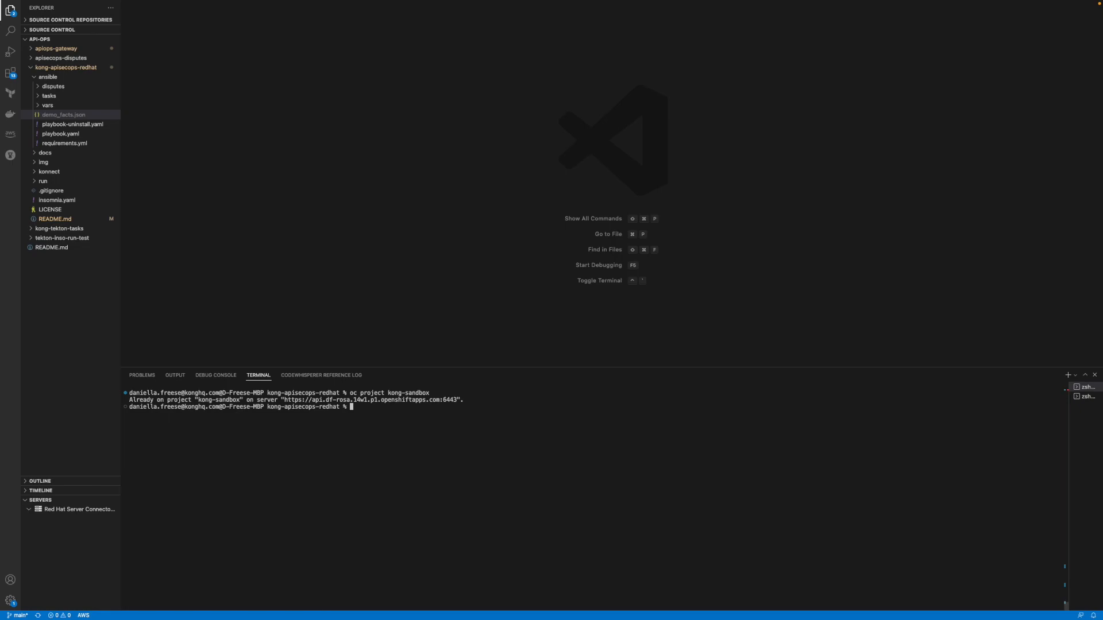
{"action": "type", "text": "oc get all"}
{"action": "key", "text": "Return"}
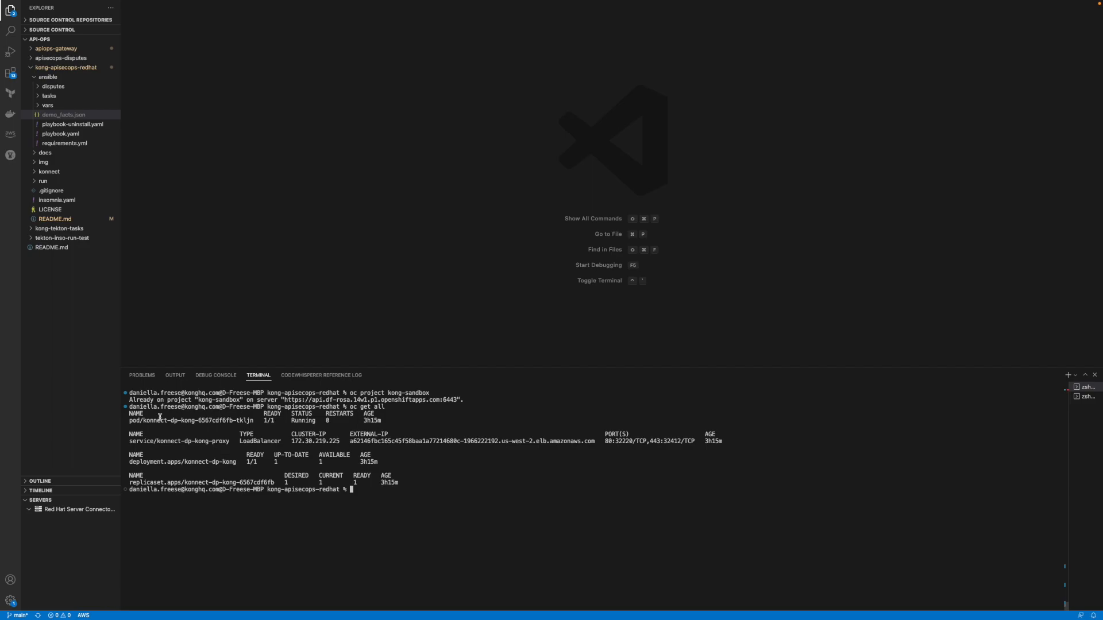
Examine the konnect-dp-kong pod and the external address of the konnect-dp-kong-proxy load balancer service in the resource output
{"action": "left_click_drag", "start_coordinate": [144, 420], "coordinate": [254, 420]}
{"action": "left_click", "coordinate": [231, 433]}
{"action": "left_click_drag", "start_coordinate": [184, 441], "coordinate": [208, 441]}
{"action": "left_click", "coordinate": [352, 438]}
{"action": "left_click_drag", "start_coordinate": [347, 441], "coordinate": [597, 439]}
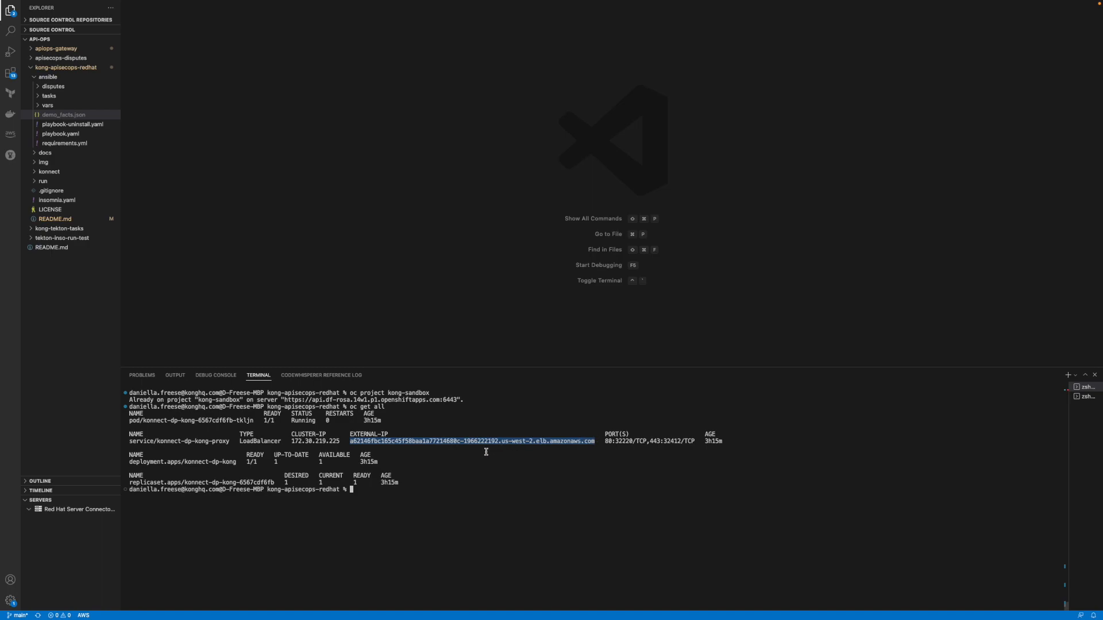
{"action": "left_click", "coordinate": [424, 485]}
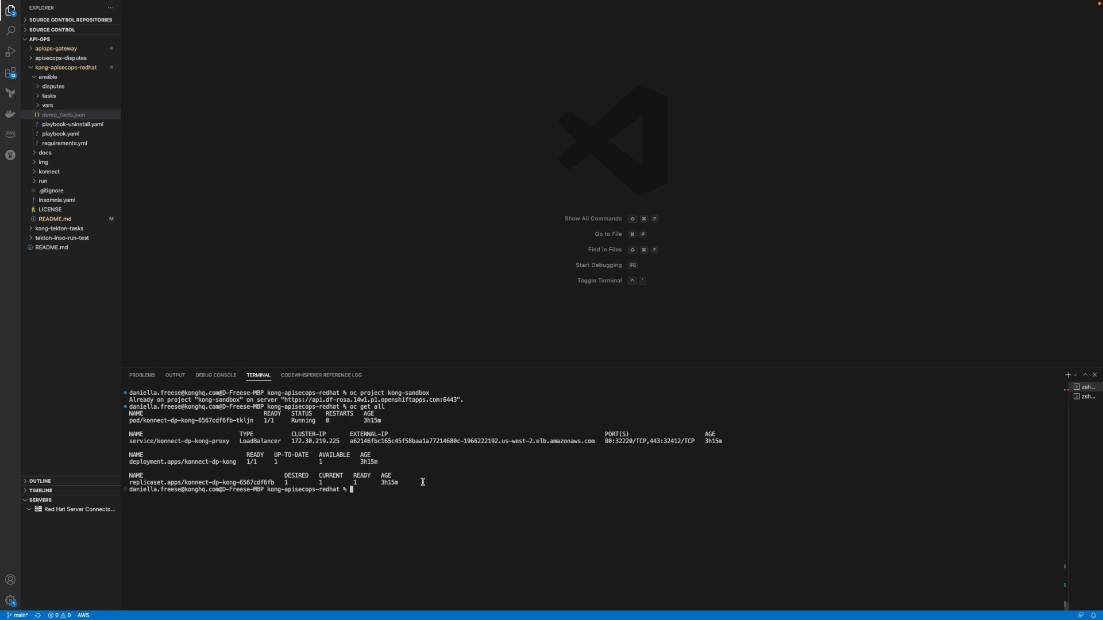
{"action": "left_click_drag", "start_coordinate": [597, 442], "coordinate": [508, 440]}
{"action": "left_click", "coordinate": [407, 427]}
{"action": "left_click_drag", "start_coordinate": [347, 441], "coordinate": [569, 435]}
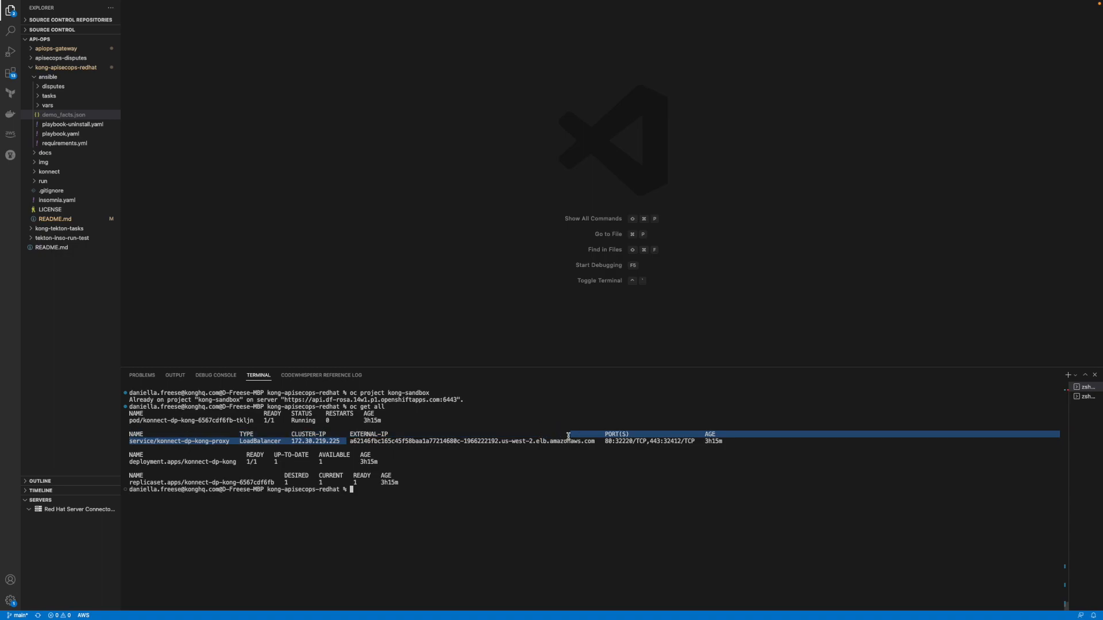
{"action": "left_click", "coordinate": [586, 438]}
{"action": "left_click_drag", "start_coordinate": [595, 441], "coordinate": [349, 441]}
{"action": "left_click", "coordinate": [437, 445]}
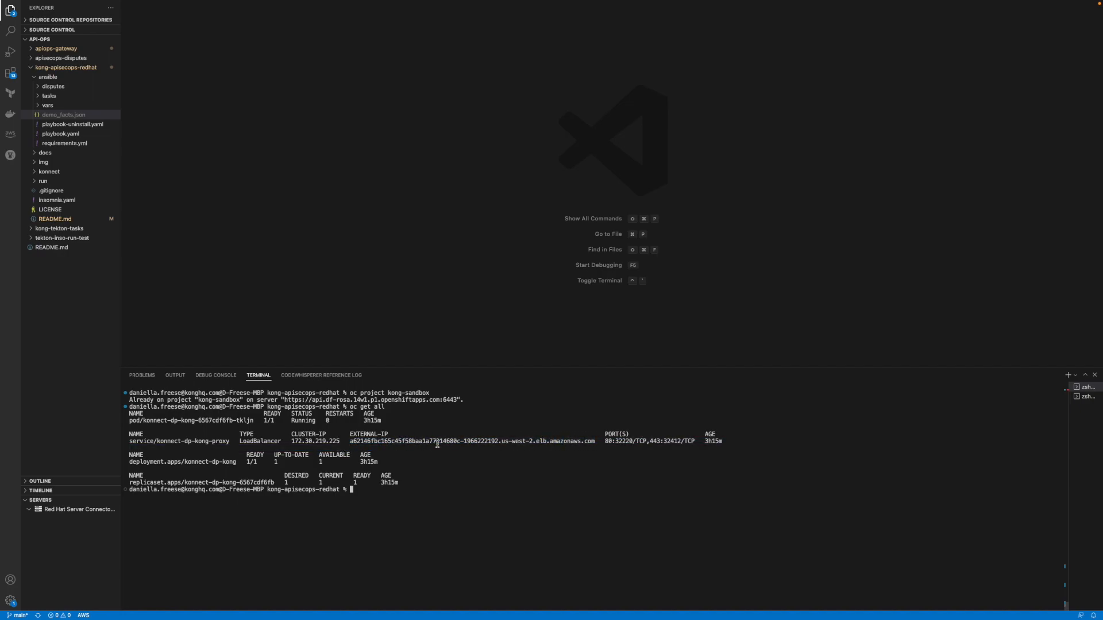
Switch to Chrome and log in to the Kong Konnect account
{"action": "key", "text": "ctrl+Left"}
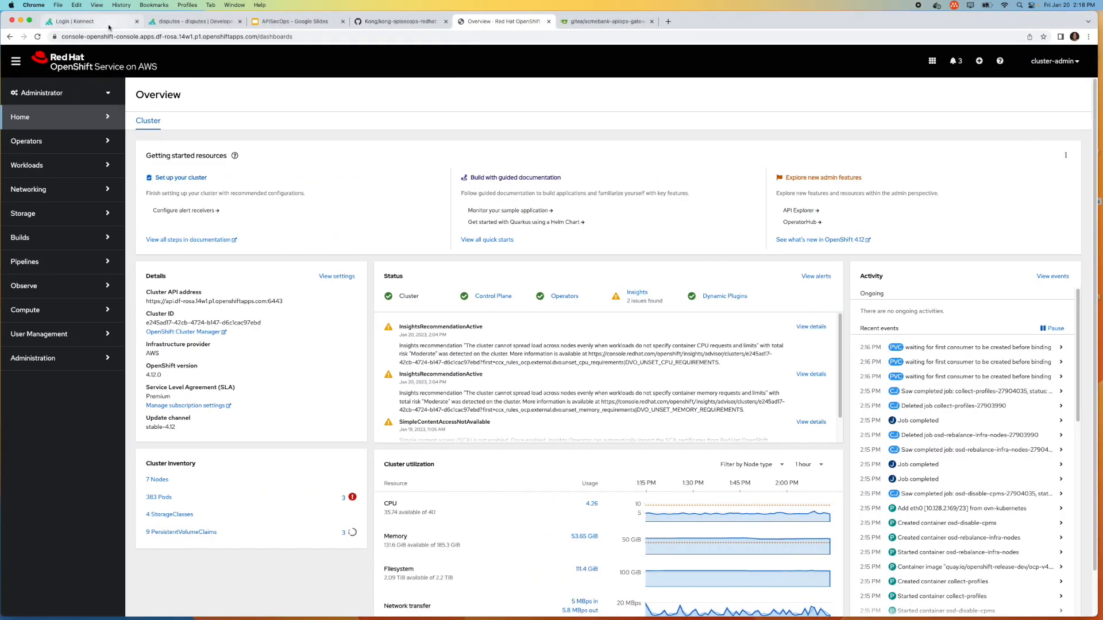
{"action": "left_click", "coordinate": [109, 23]}
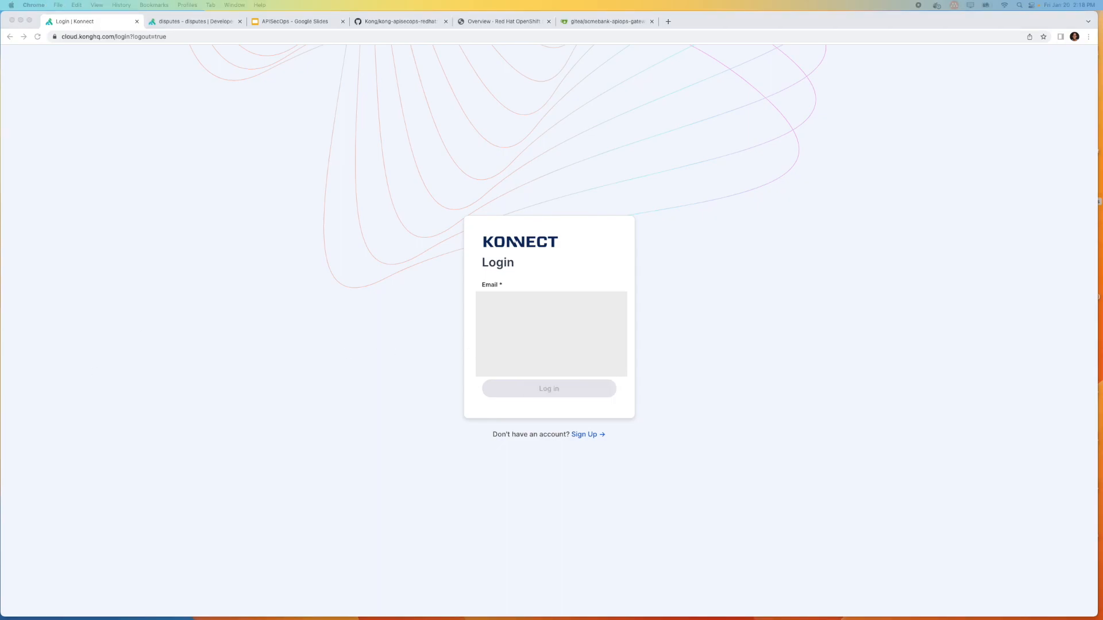
{"action": "left_click", "coordinate": [583, 386]}
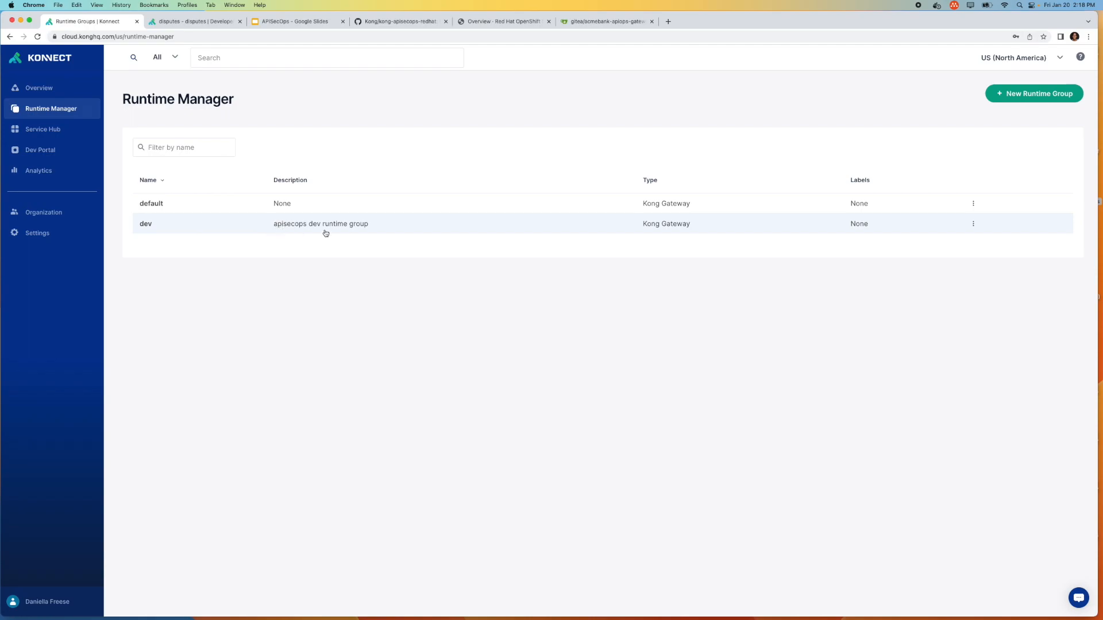
Inspect the default runtime group's consumer, its key authentication credential, and the group's plugins
{"action": "left_click", "coordinate": [197, 205]}
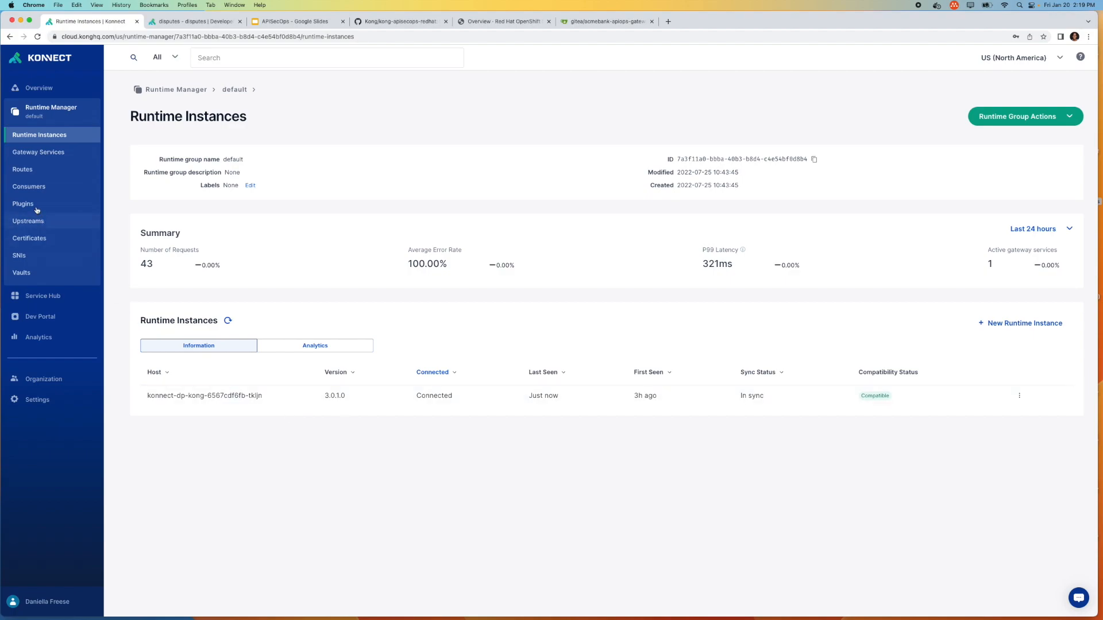
{"action": "left_click", "coordinate": [35, 188]}
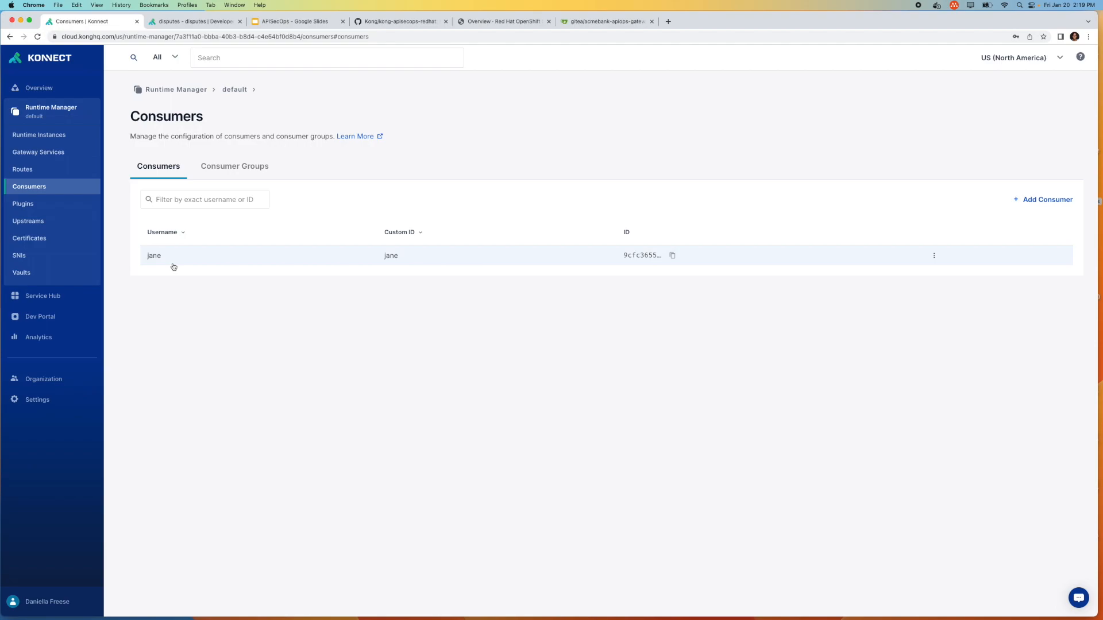
{"action": "left_click", "coordinate": [205, 266]}
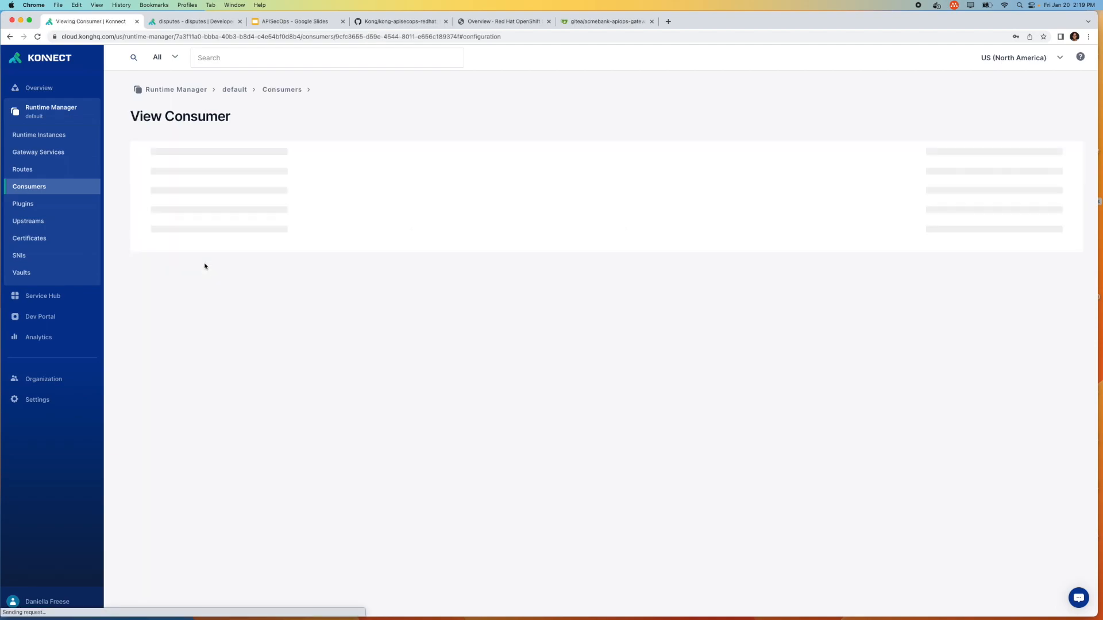
{"action": "left_click", "coordinate": [279, 172]}
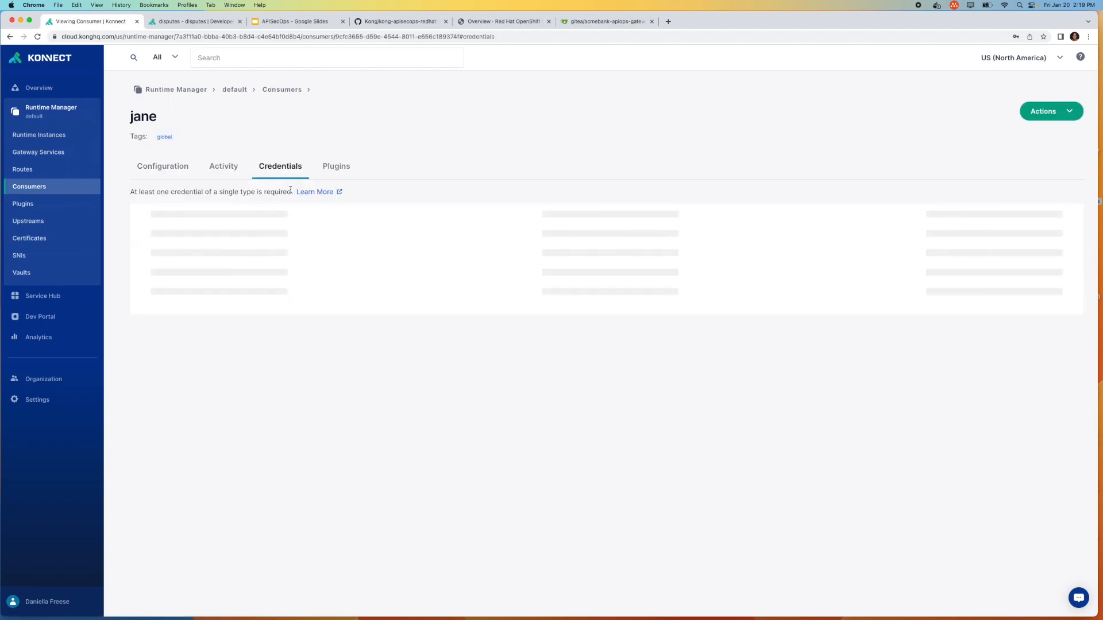
{"action": "left_click", "coordinate": [332, 225]}
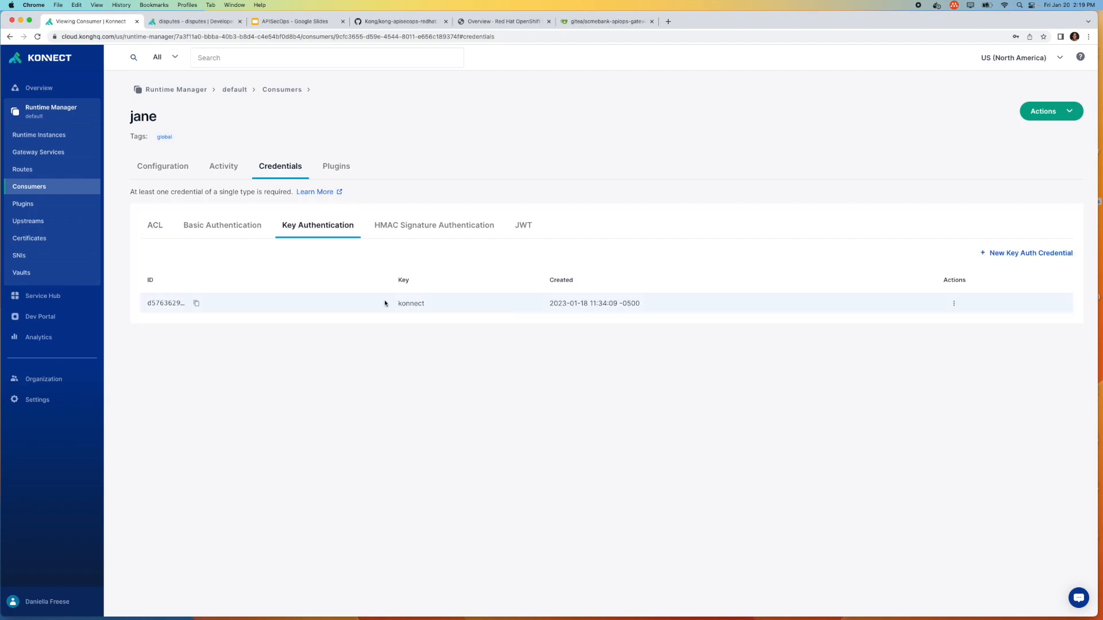
{"action": "double_click", "coordinate": [404, 303]}
{"action": "left_click", "coordinate": [393, 380]}
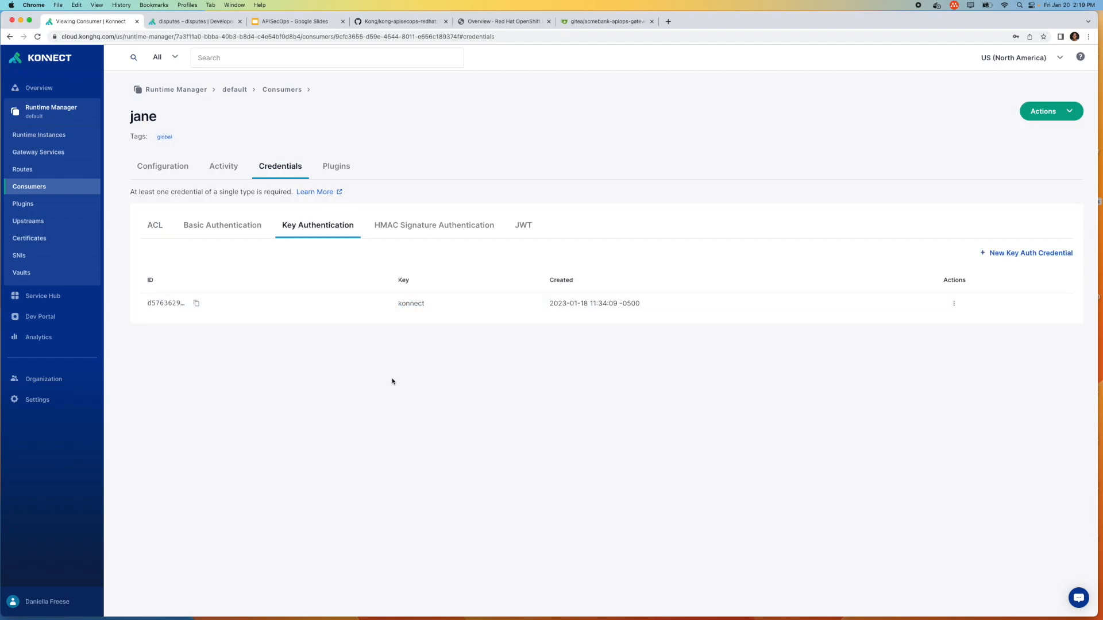
{"action": "left_click", "coordinate": [50, 206]}
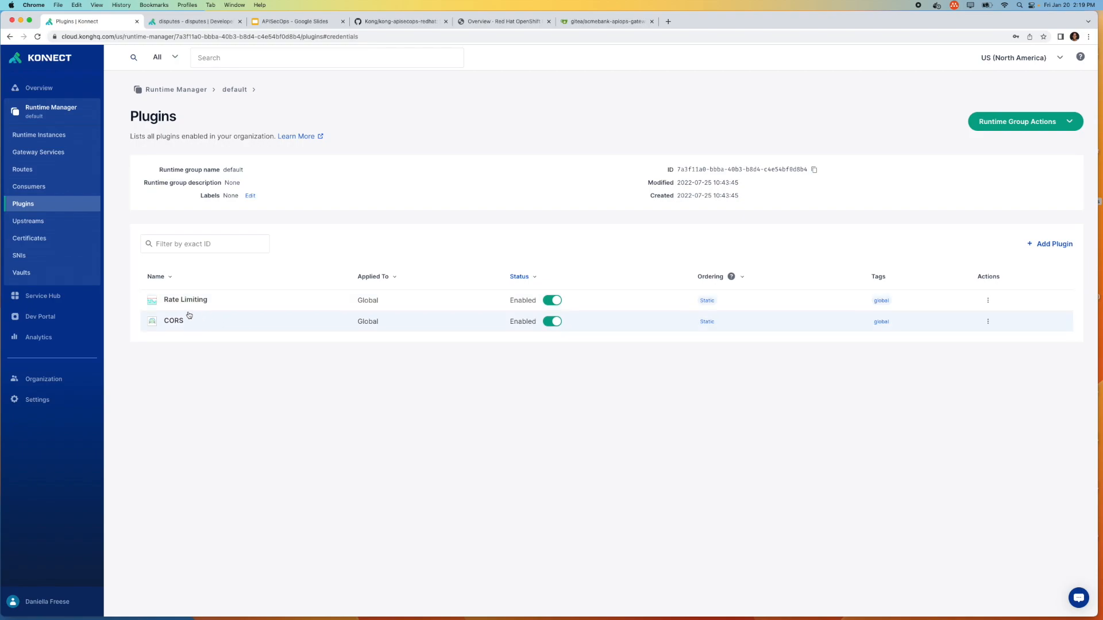
Inspect the dev runtime group's instances, its consumer's key authentication credential, and its plugins
{"action": "left_click", "coordinate": [64, 114]}
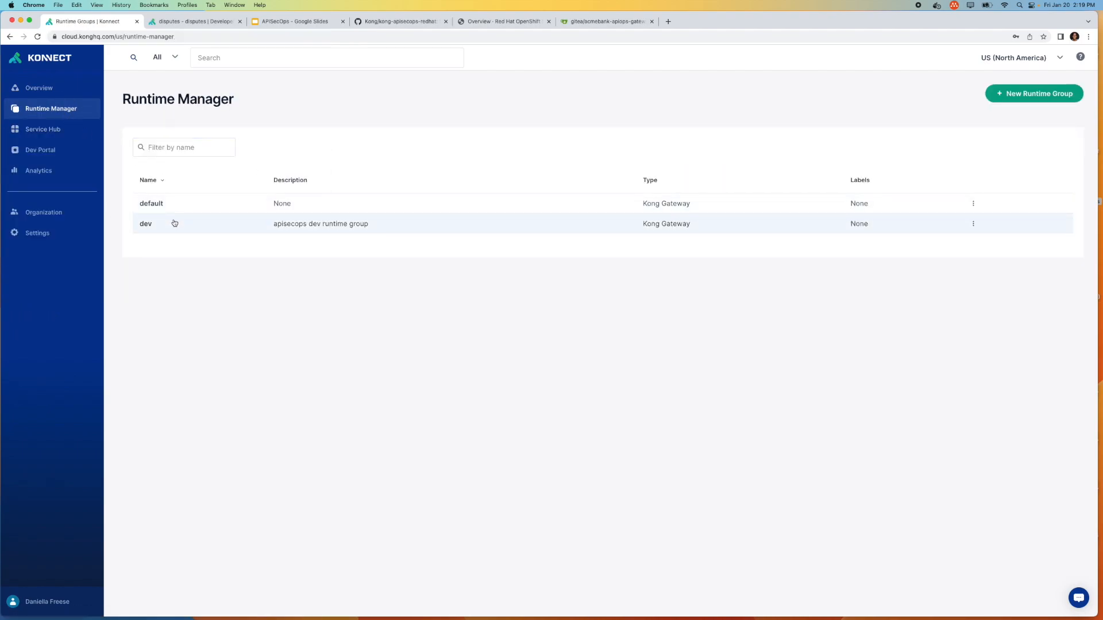
{"action": "left_click", "coordinate": [175, 223]}
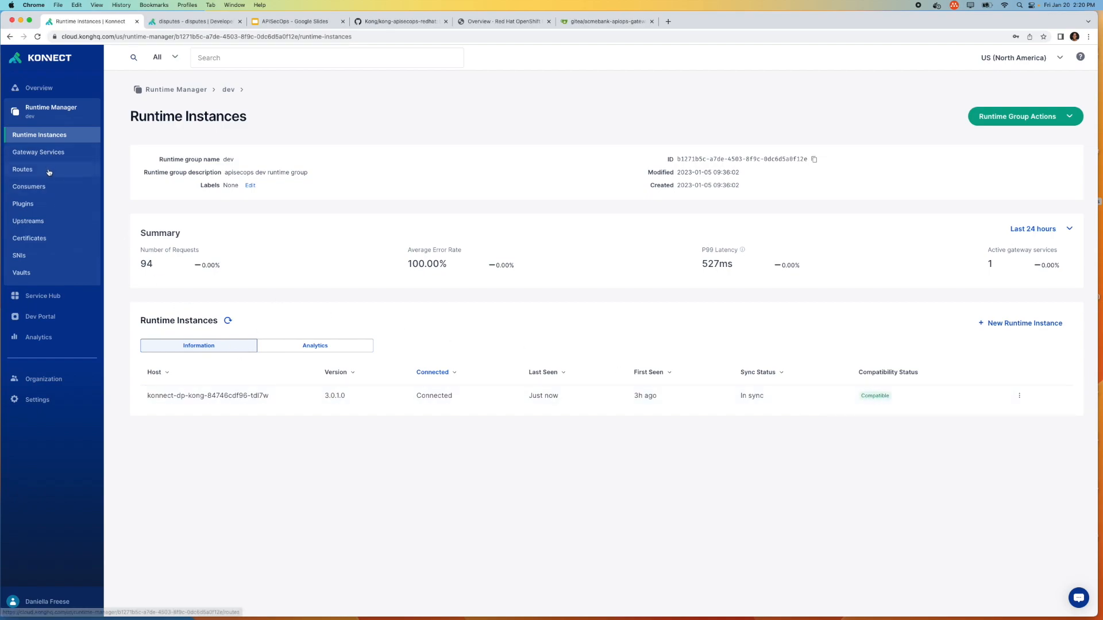
{"action": "left_click", "coordinate": [43, 187]}
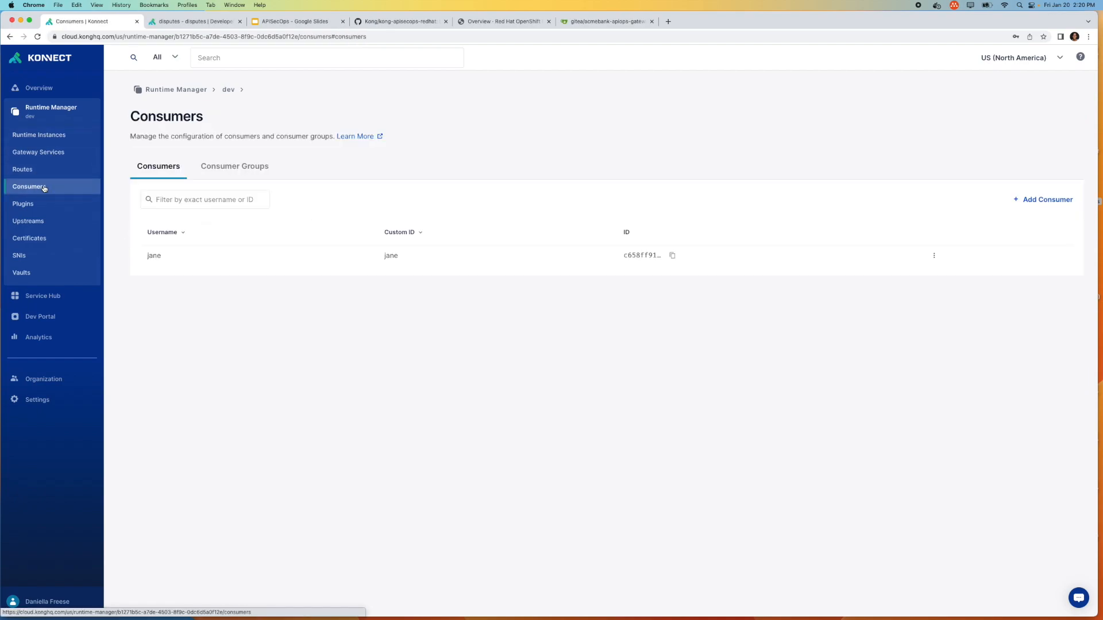
{"action": "left_click", "coordinate": [169, 256]}
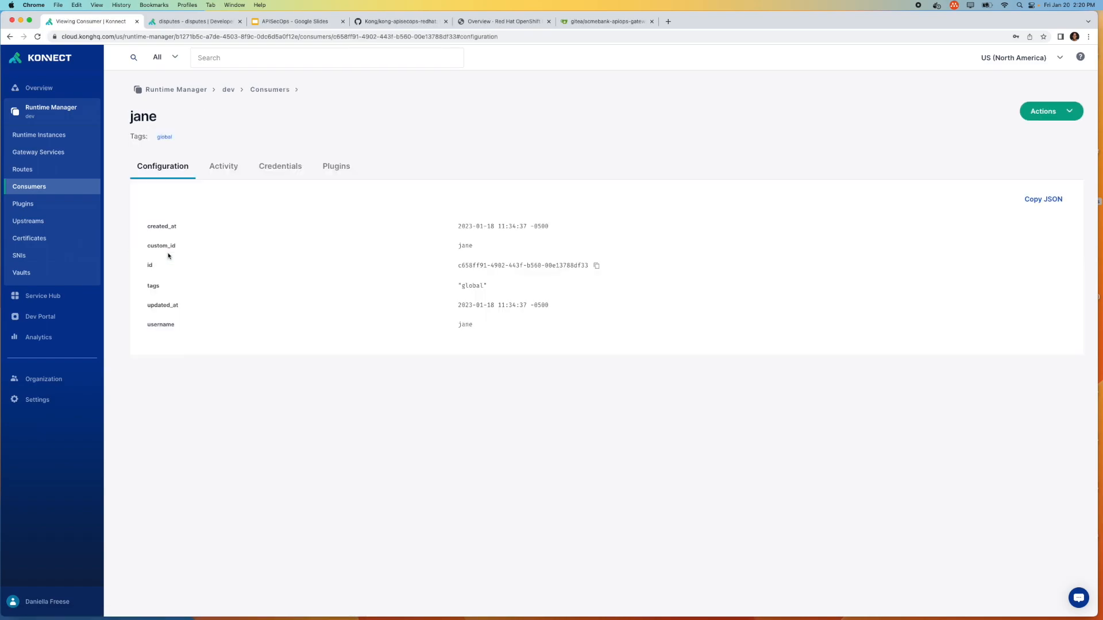
{"action": "left_click", "coordinate": [275, 173]}
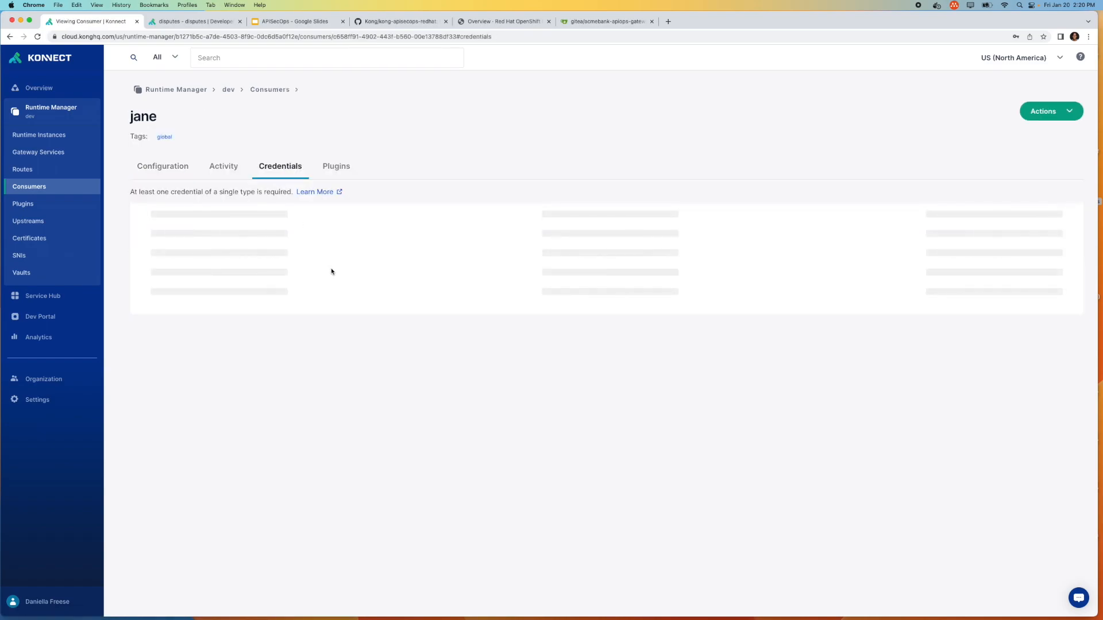
{"action": "left_click", "coordinate": [339, 227]}
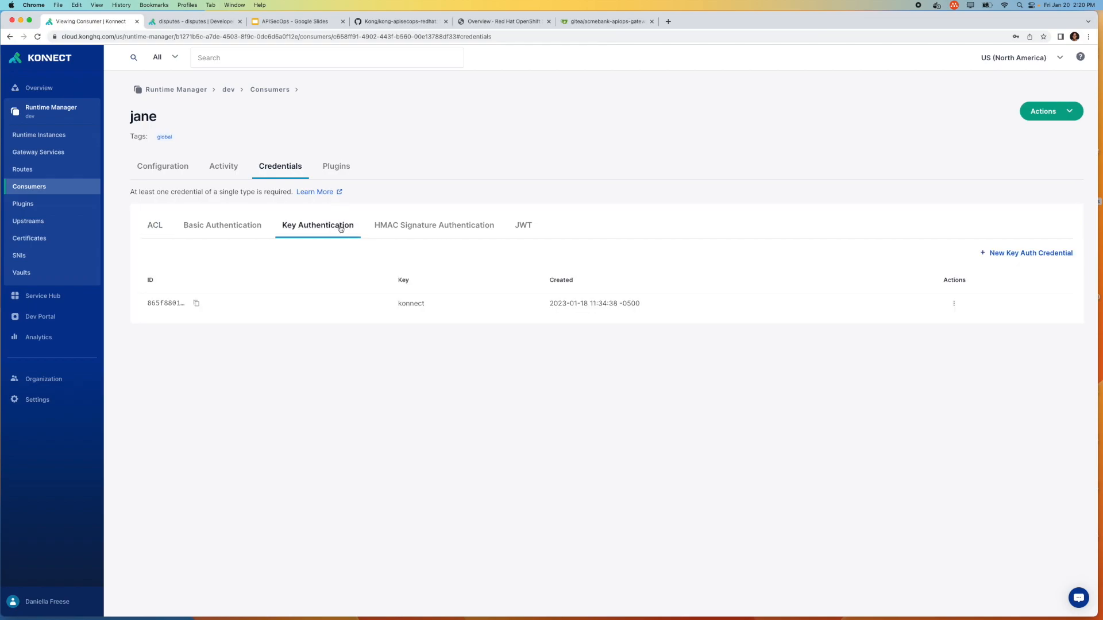
{"action": "double_click", "coordinate": [417, 307]}
{"action": "left_click", "coordinate": [42, 212]}
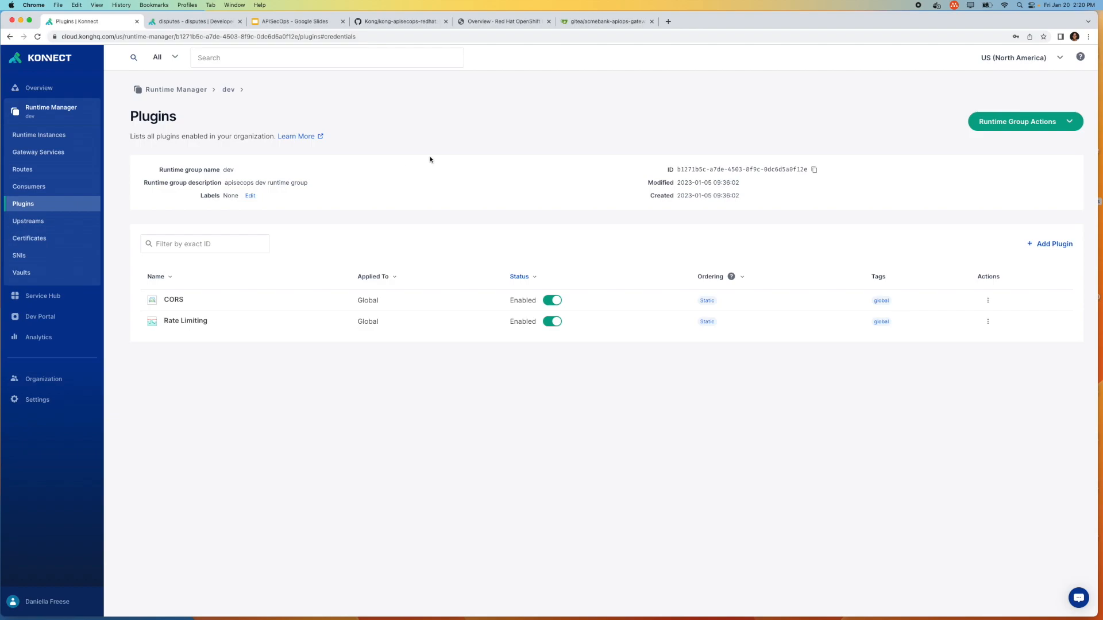
Return to the Red Hat OpenShift console and reload the cluster overview page
{"action": "left_click", "coordinate": [478, 22]}
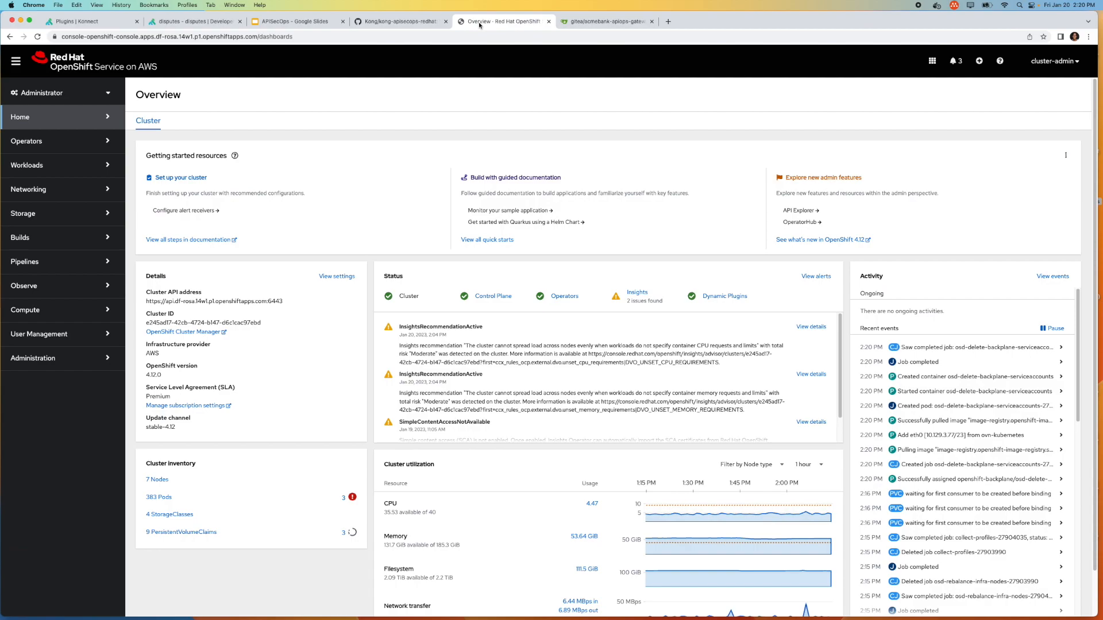
{"action": "left_click", "coordinate": [89, 260]}
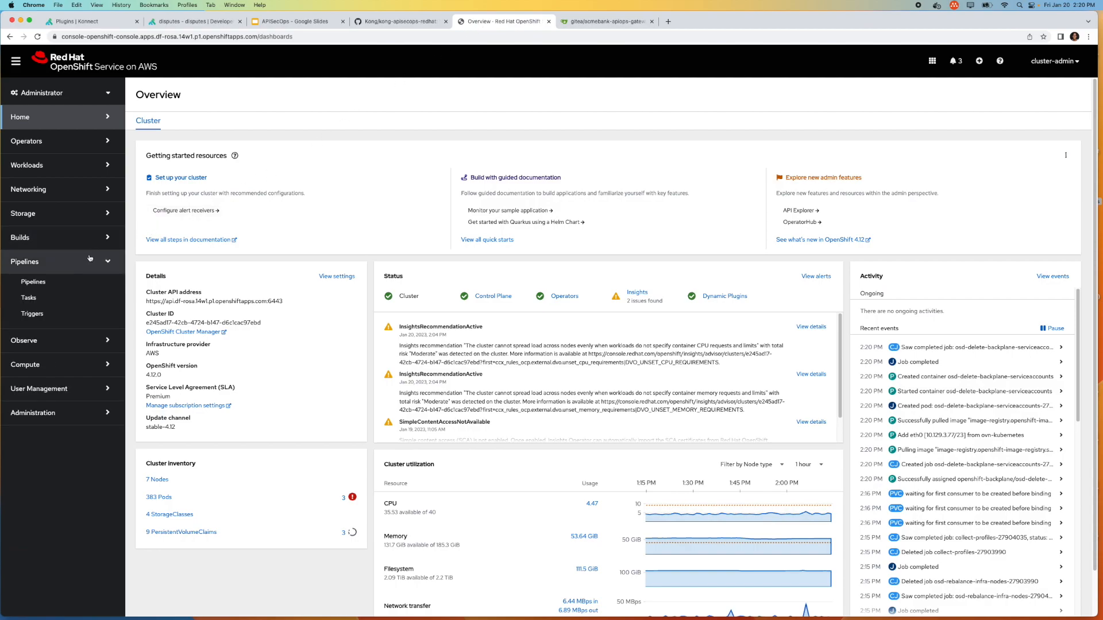
{"action": "key", "text": "super+r"}
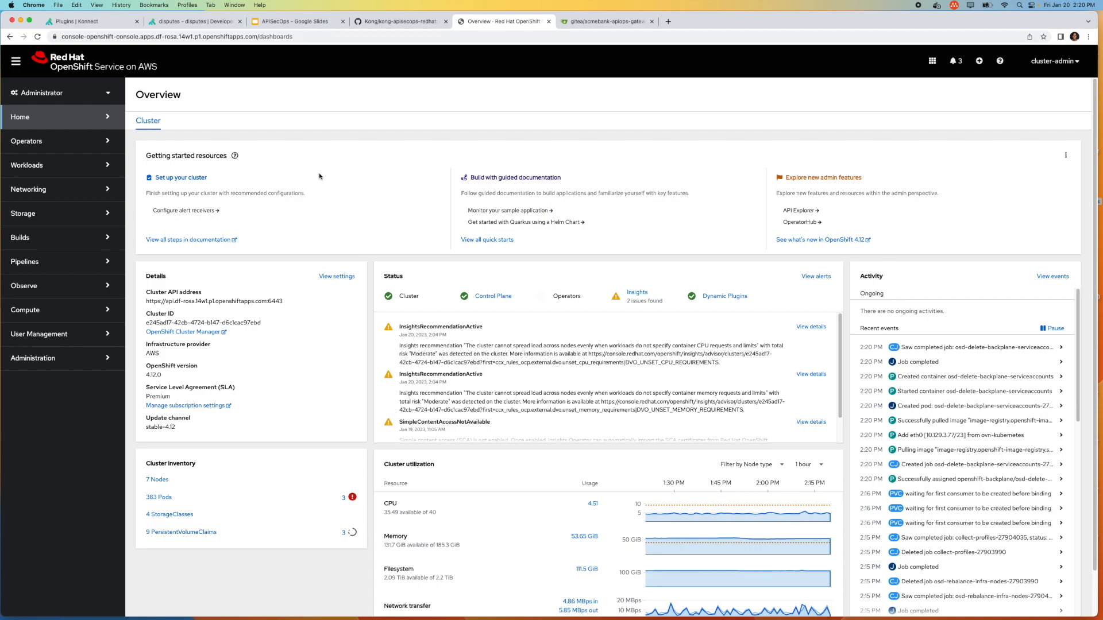
Switch to the VS Code terminal, run "oc get routes -n openshift-console", and check the console route's host
{"action": "key", "text": "ctrl+Right"}
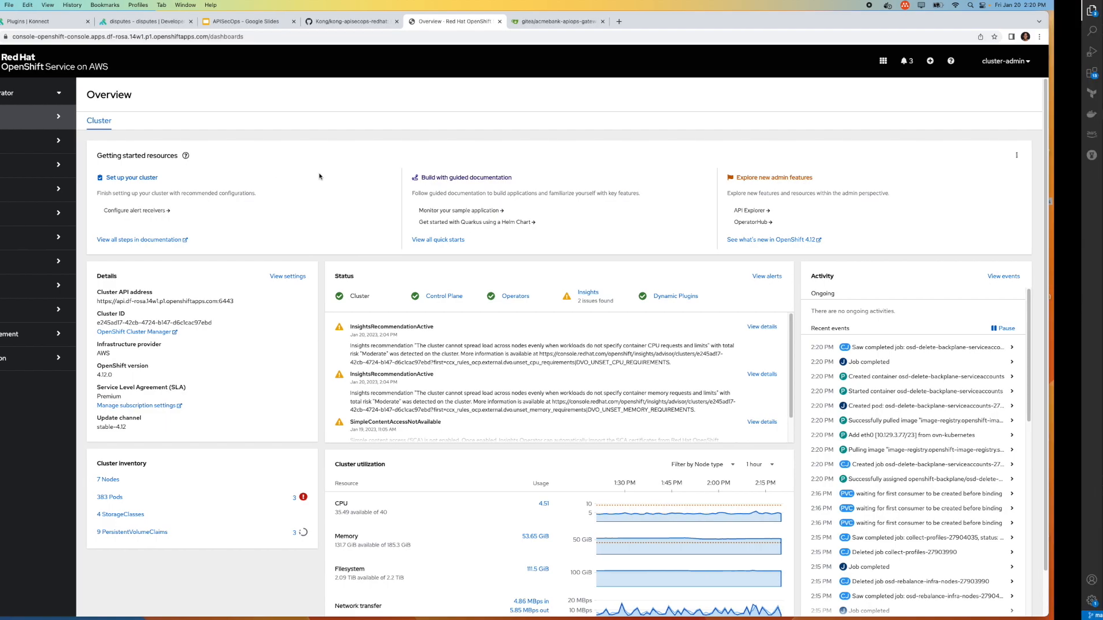
{"action": "key", "text": "ctrl+r"}
{"action": "type", "text": "oc get route"}
{"action": "key", "text": "Right"}
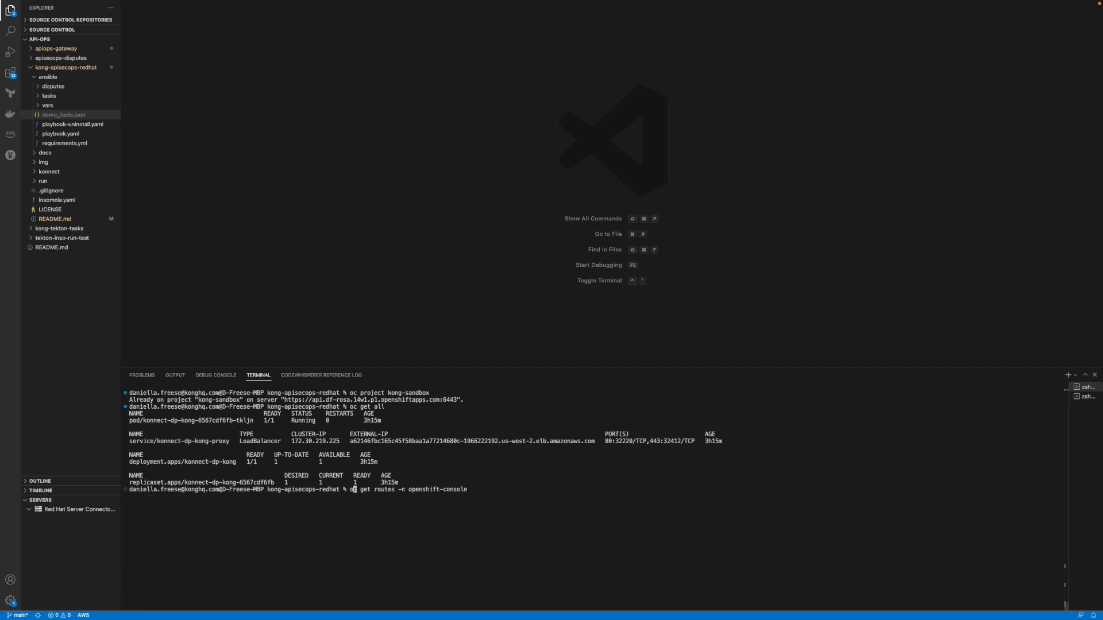
{"action": "double_click", "coordinate": [298, 503]}
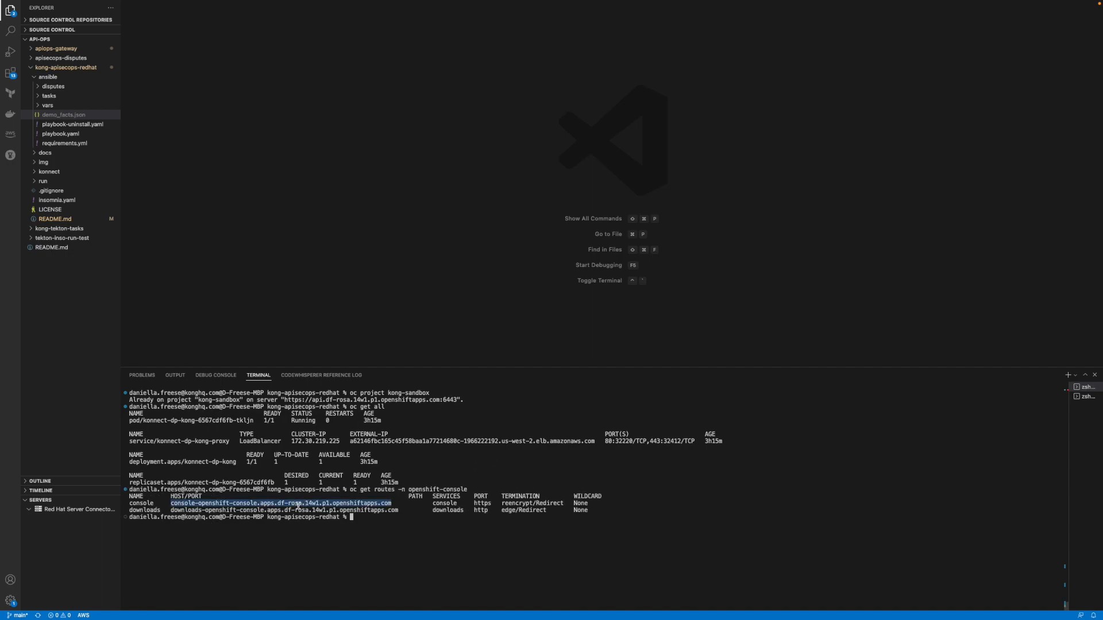
{"action": "double_click", "coordinate": [481, 504]}
{"action": "left_click", "coordinate": [337, 502]}
{"action": "double_click", "coordinate": [324, 503]}
{"action": "left_click", "coordinate": [408, 519]}
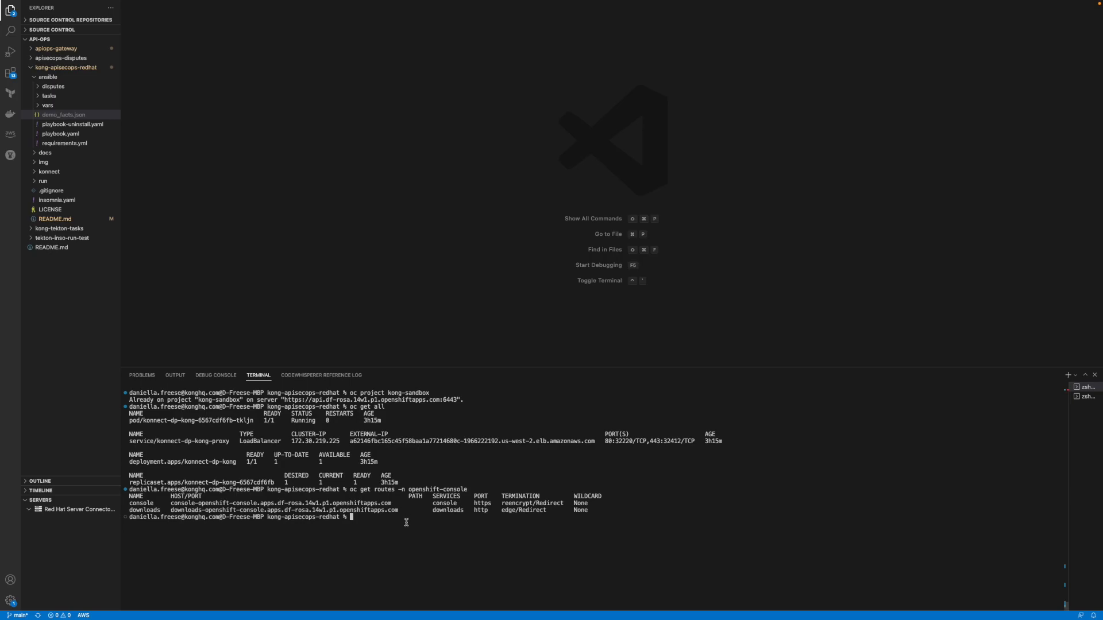
Return to the OpenShift console in Chrome and inspect the apispec-review-pipeline details in the disputes-apispec project's pipelines
{"action": "key", "text": "super+Tab"}
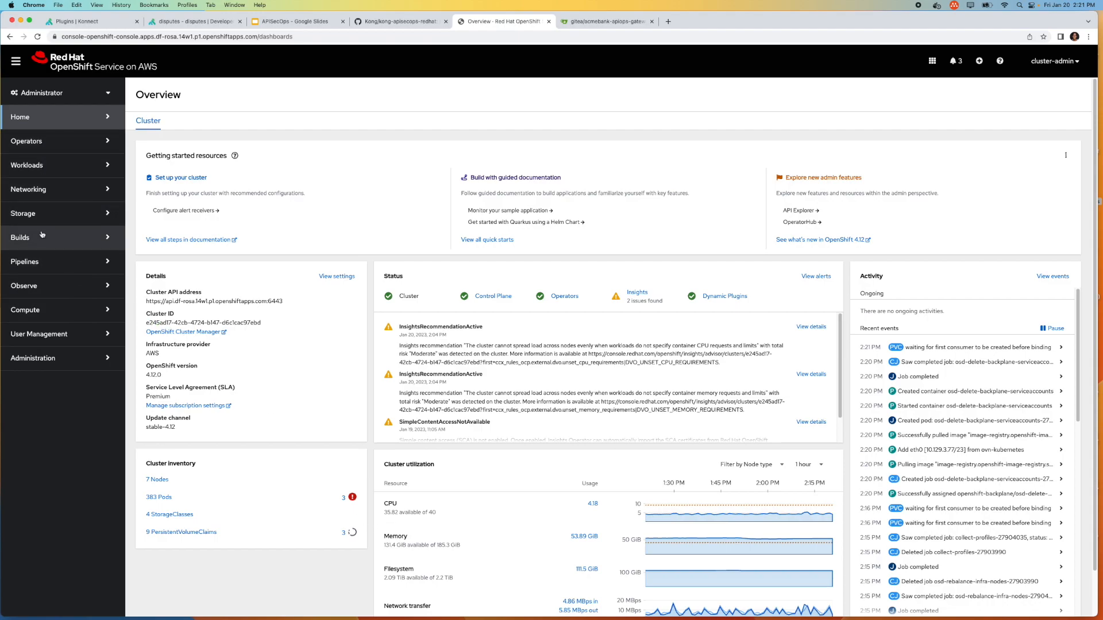
{"action": "left_click", "coordinate": [42, 263]}
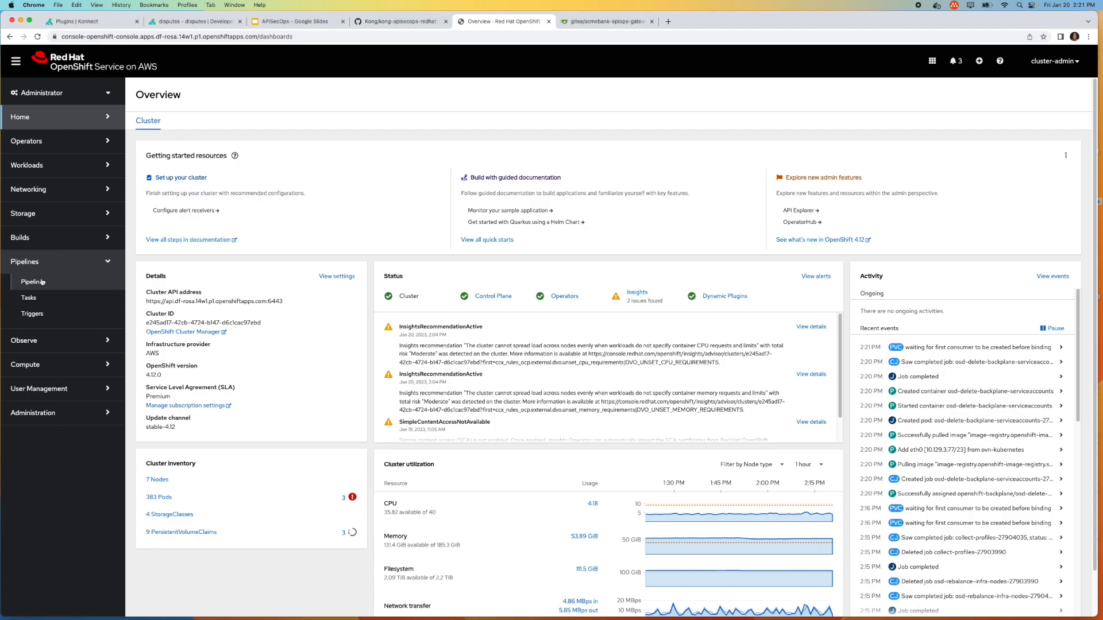
{"action": "left_click", "coordinate": [41, 282]}
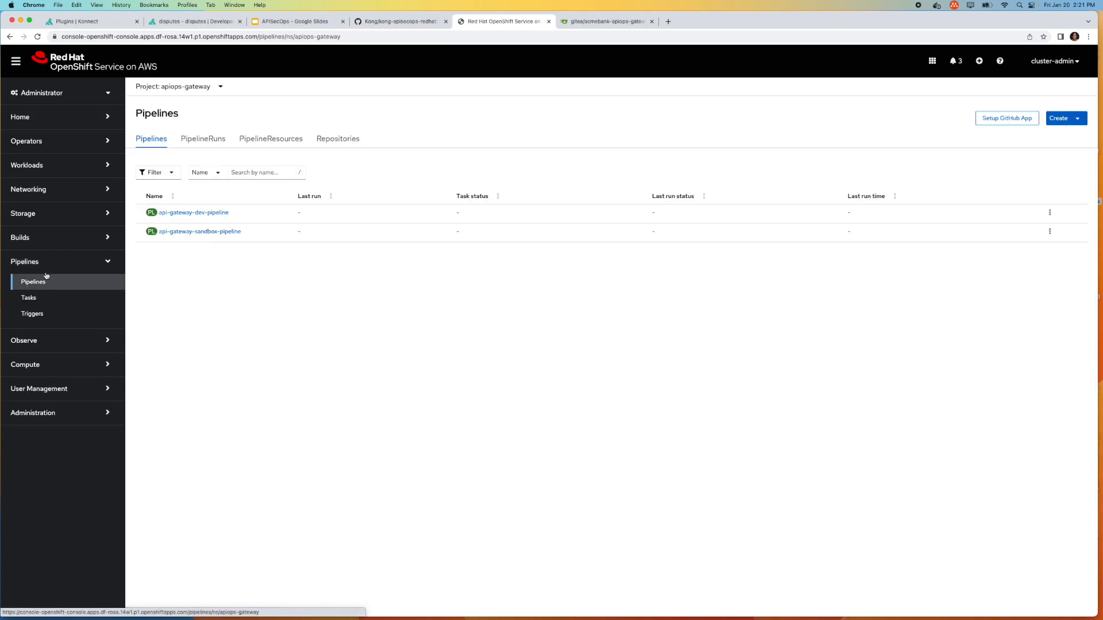
{"action": "left_click", "coordinate": [189, 92]}
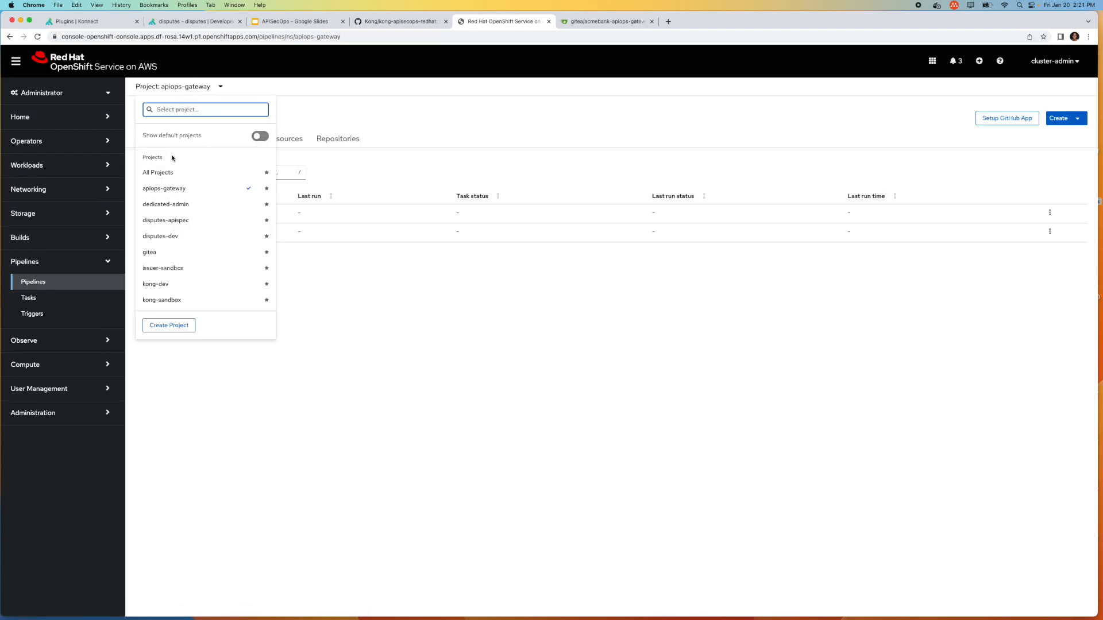
{"action": "left_click", "coordinate": [173, 157]}
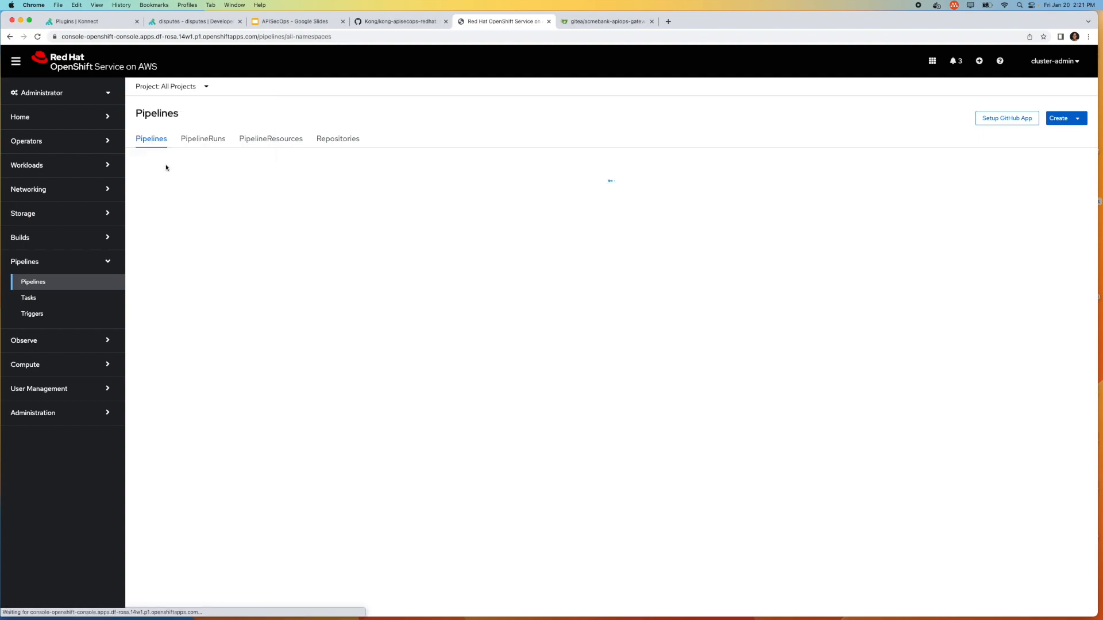
{"action": "left_click", "coordinate": [195, 90]}
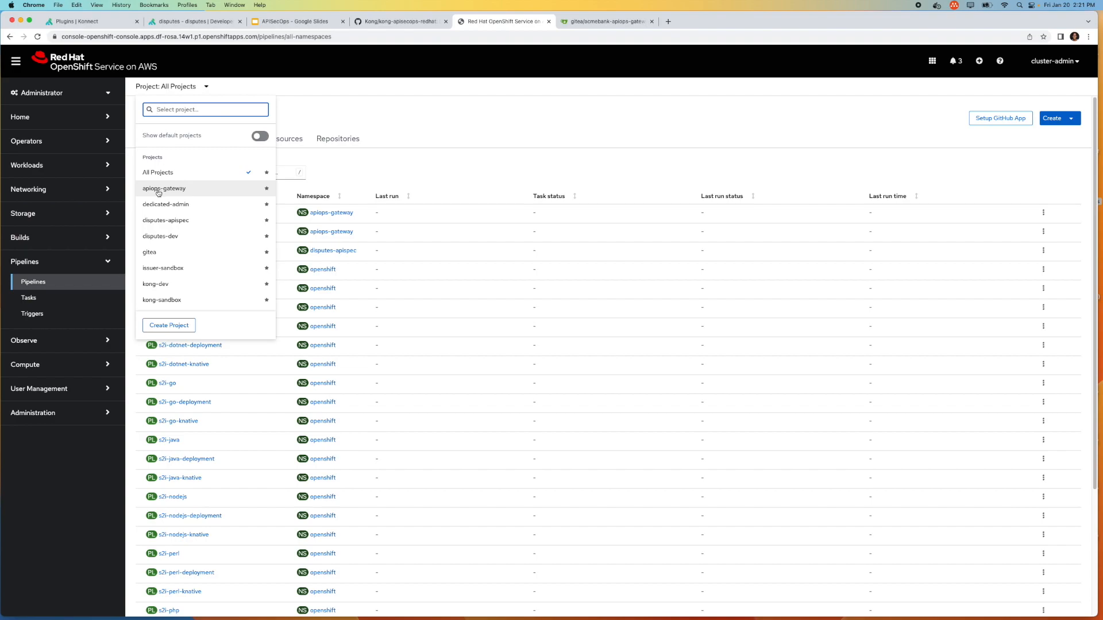
{"action": "left_click", "coordinate": [174, 223]}
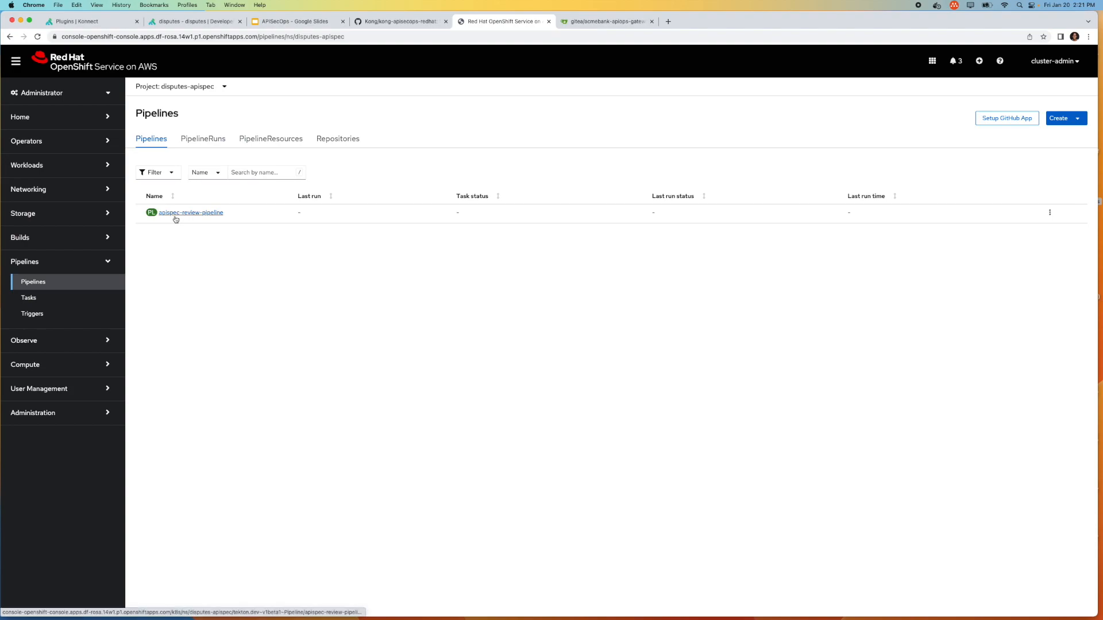
{"action": "left_click", "coordinate": [175, 218]}
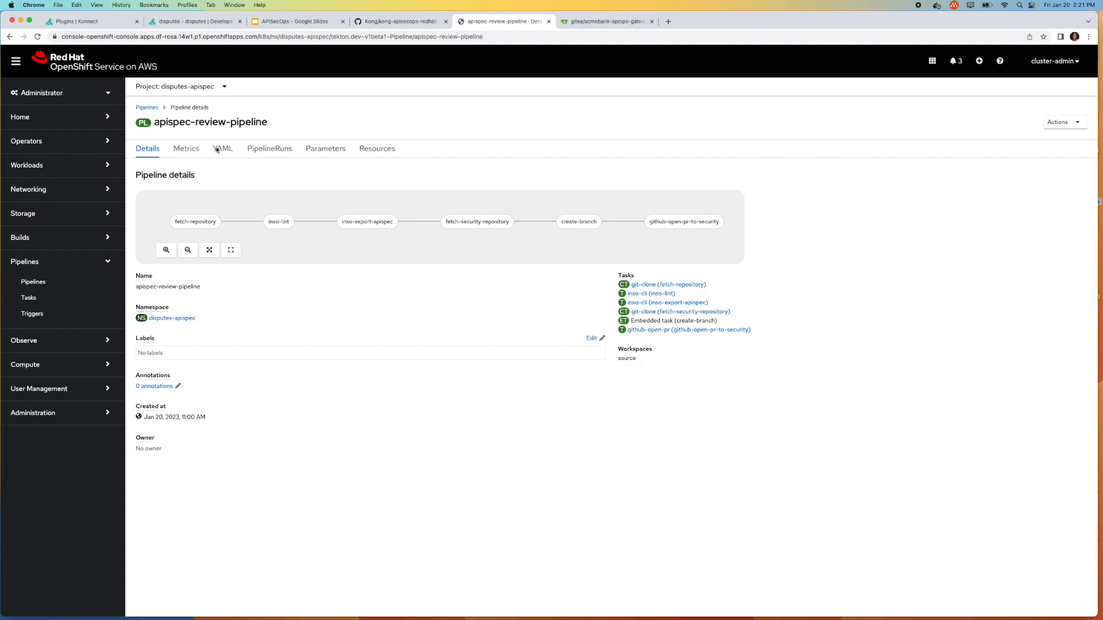
Inspect the api-gateway-sandbox-pipeline and api-gateway-dev-pipeline details in the apiops-gateway project and return to its pipeline list
{"action": "left_click", "coordinate": [223, 87]}
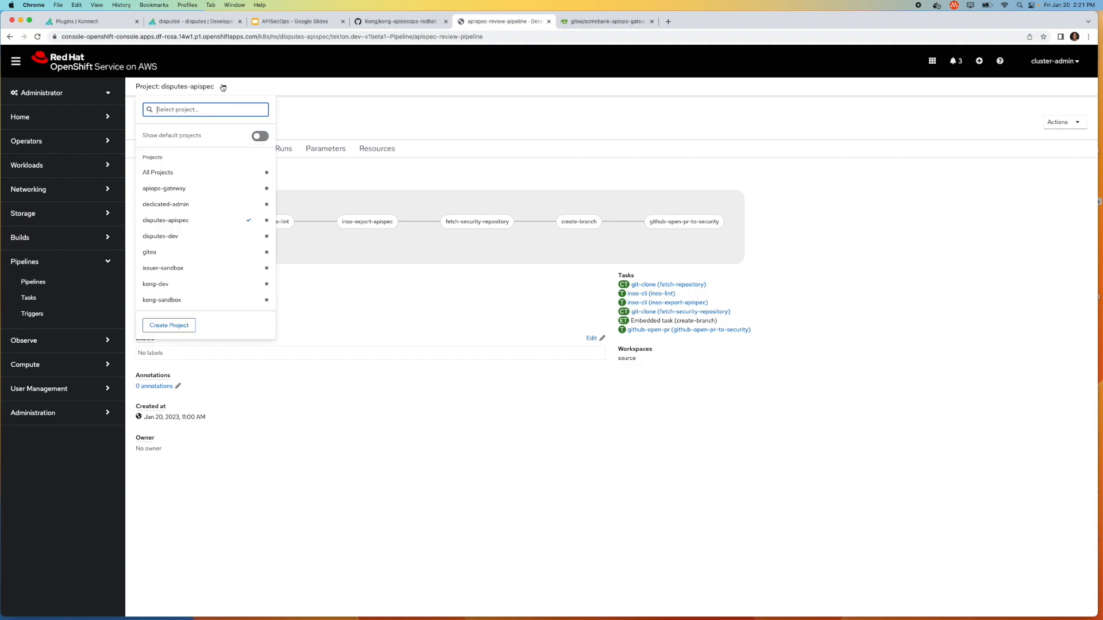
{"action": "left_click", "coordinate": [167, 194]}
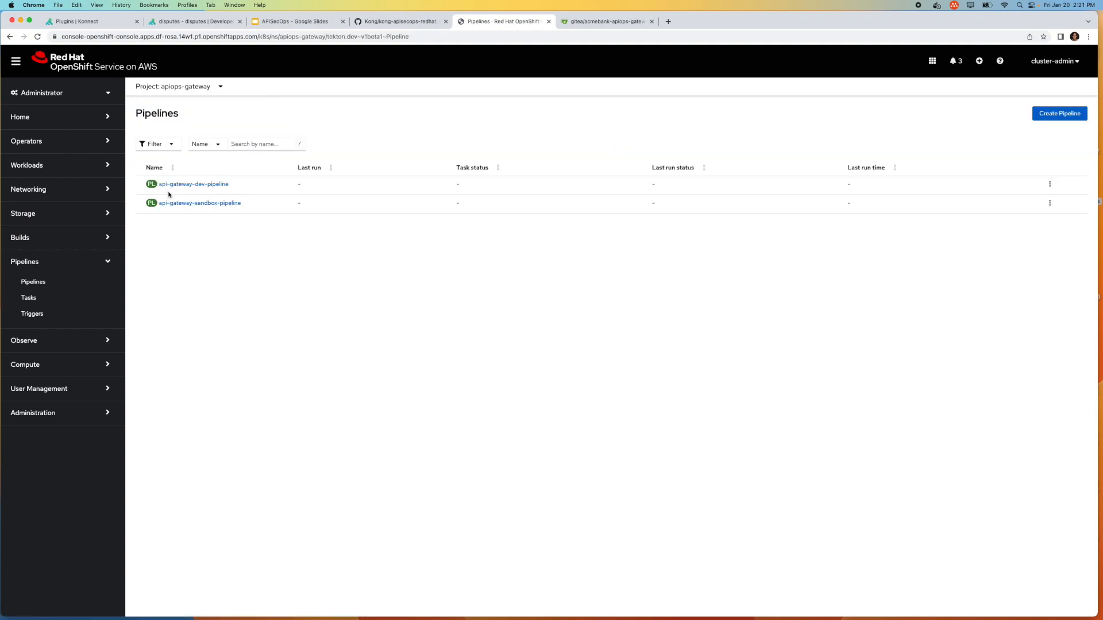
{"action": "left_click", "coordinate": [178, 202]}
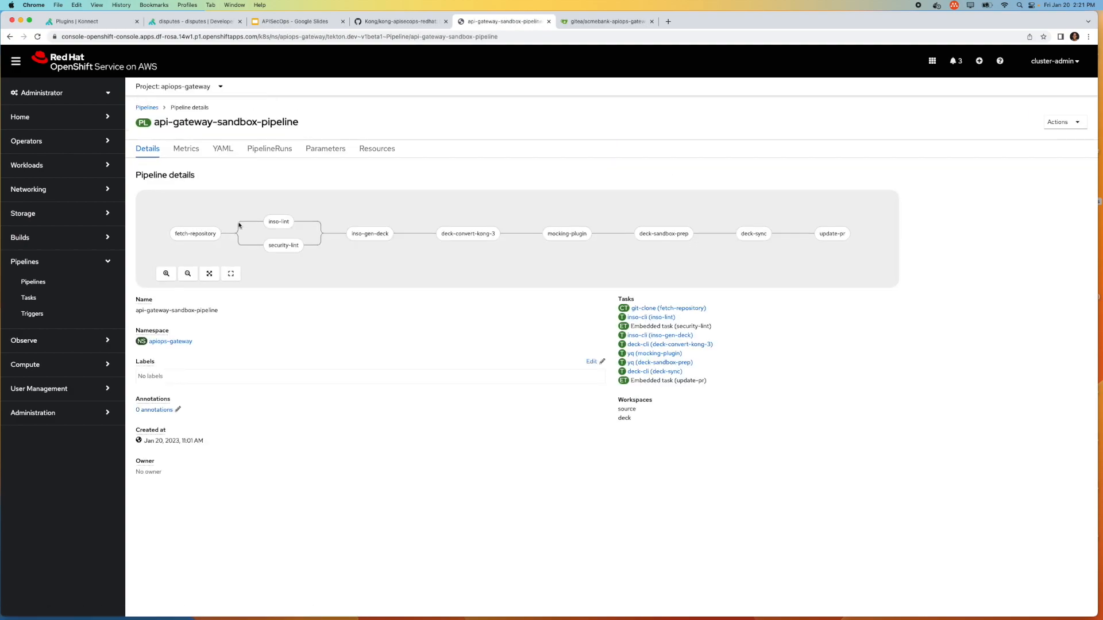
{"action": "key", "text": "super+Left"}
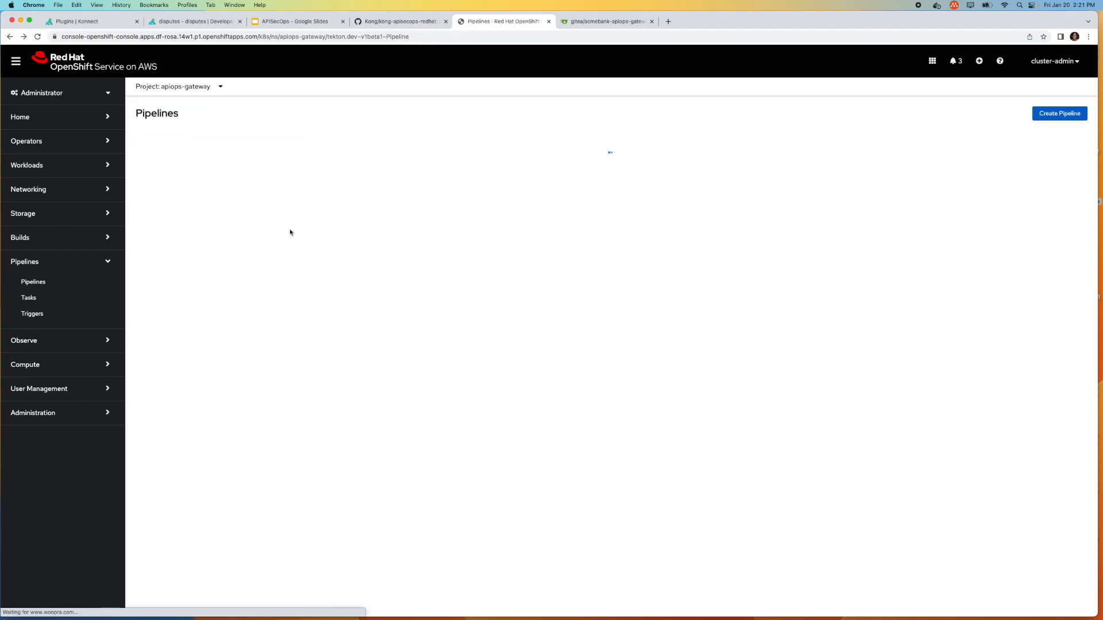
{"action": "left_click", "coordinate": [215, 184]}
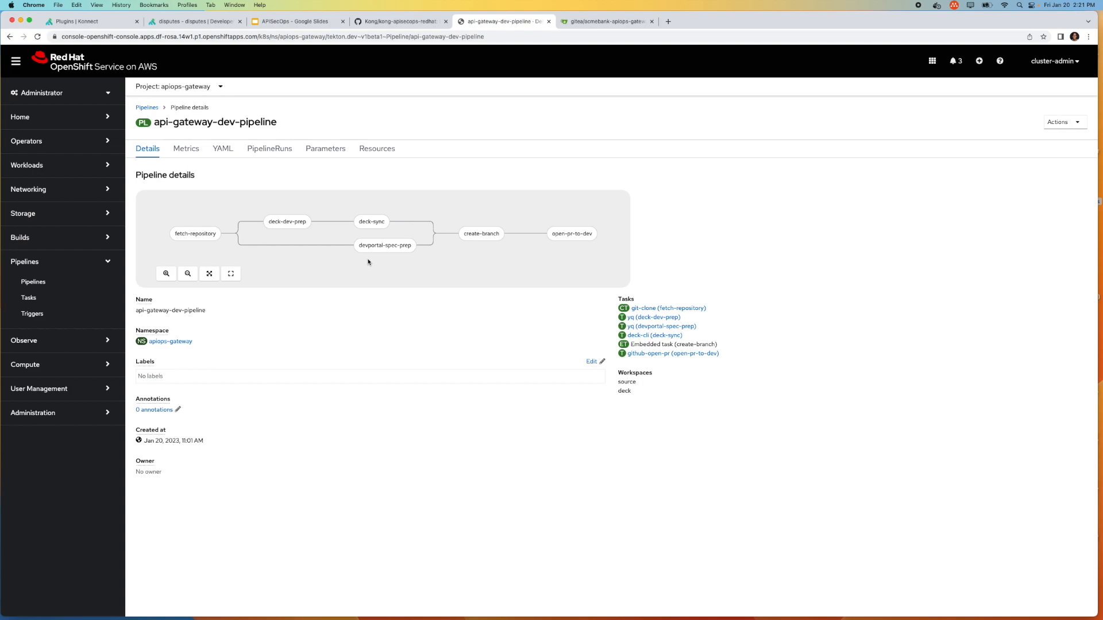
{"action": "key", "text": "super+Left"}
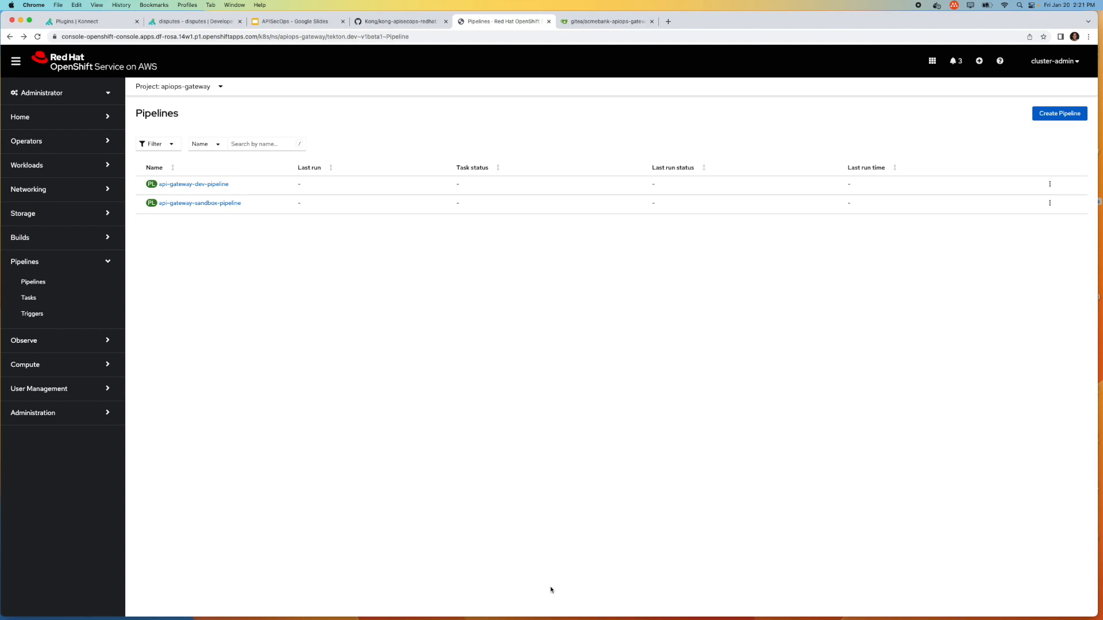
Switch to VS Code, open demo_facts.json, and look up the Gitea URL and login details
{"action": "key", "text": "ctrl+Right"}
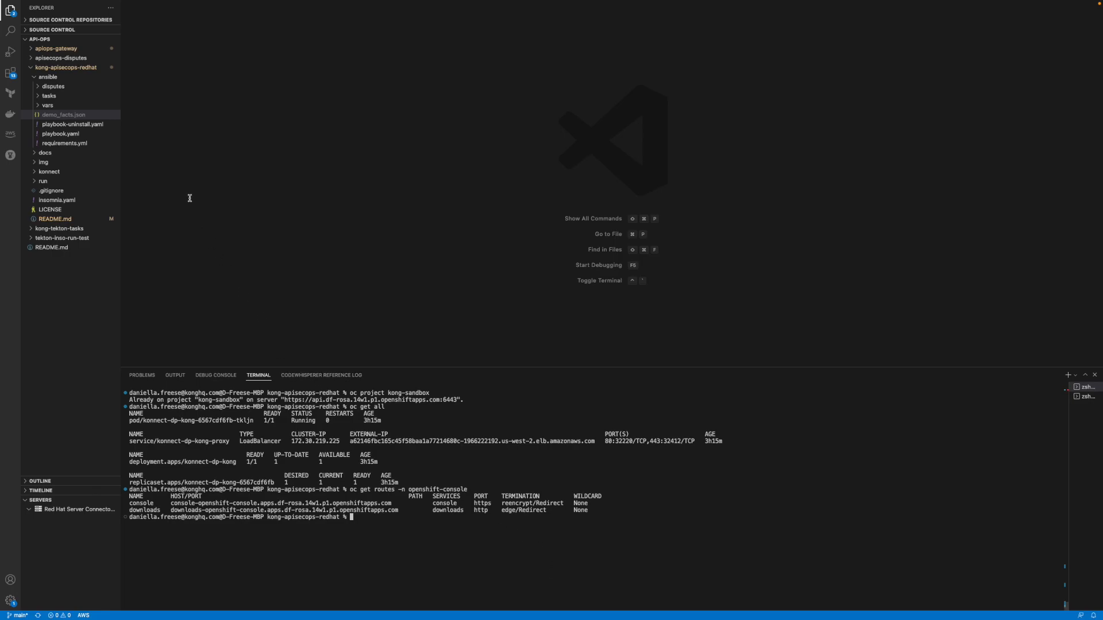
{"action": "left_click", "coordinate": [73, 118]}
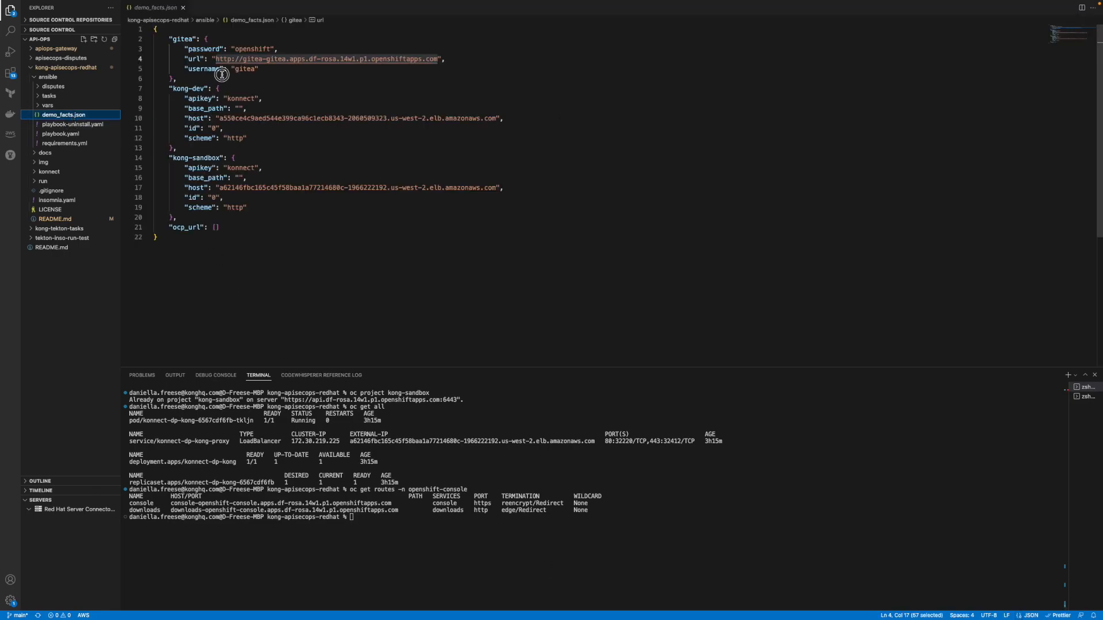
{"action": "left_click_drag", "start_coordinate": [216, 59], "coordinate": [440, 61]}
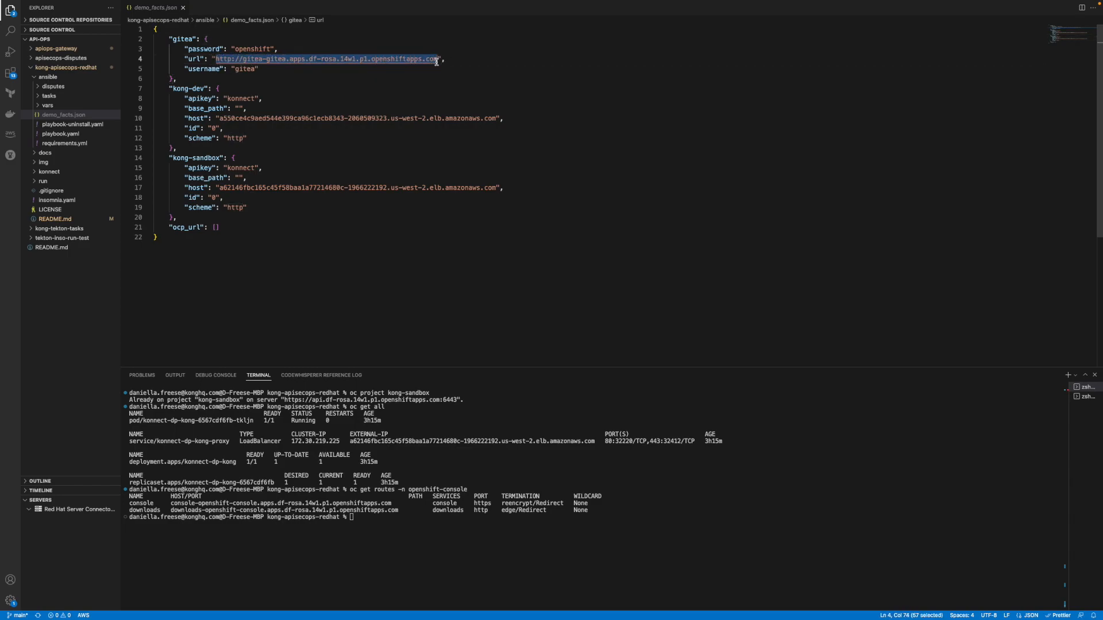
{"action": "left_click", "coordinate": [428, 88]}
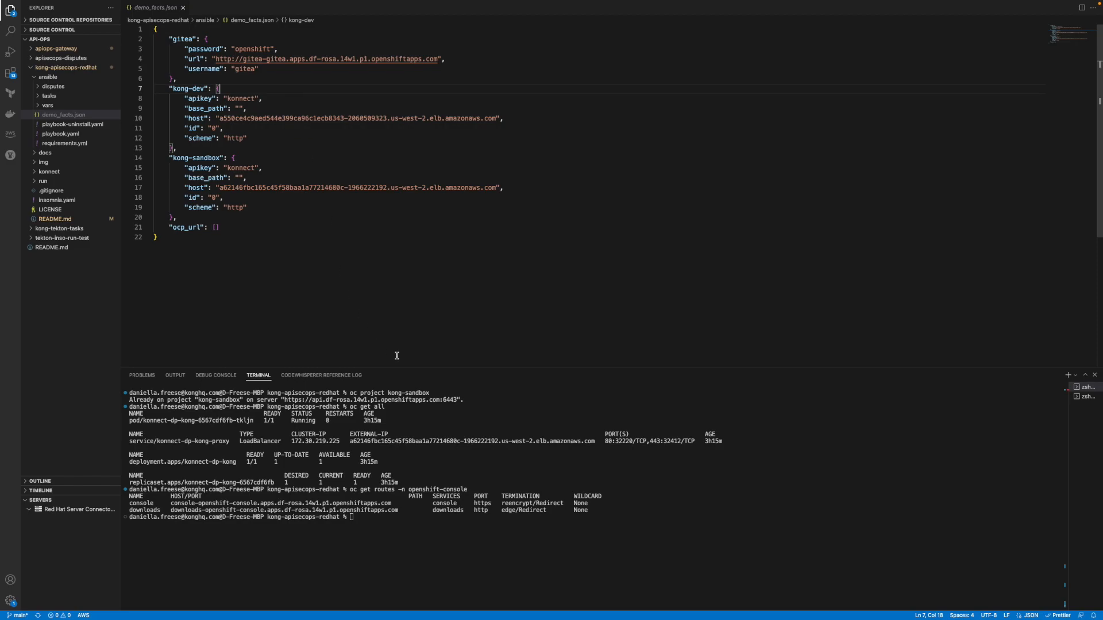
Switch to Chrome, sign out of Gitea, and load gitea-gitea.apps.df-rosa.14w1.p1.openshiftapps.com in a new tab
{"action": "key", "text": "ctrl+Left"}
{"action": "left_click", "coordinate": [610, 21]}
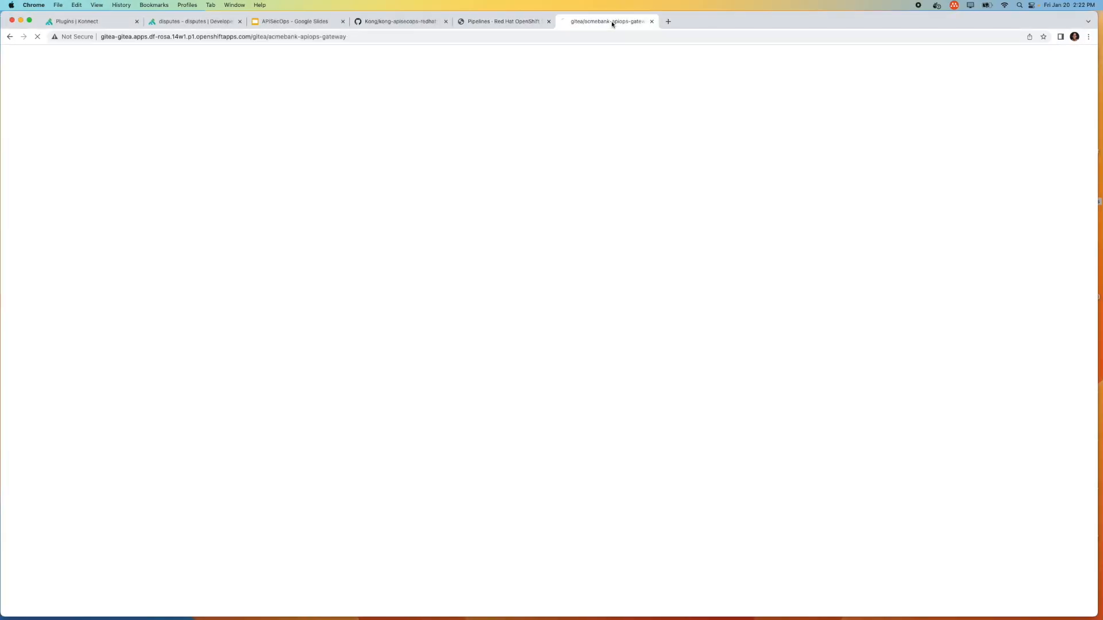
{"action": "left_click", "coordinate": [1084, 54]}
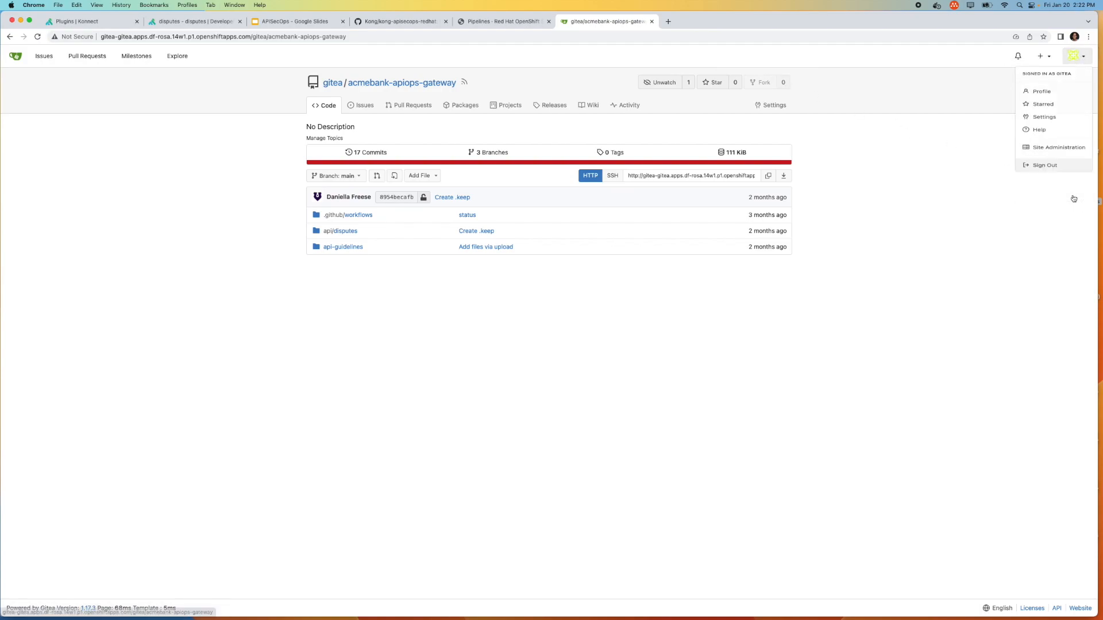
{"action": "left_click", "coordinate": [1044, 193]}
{"action": "left_click", "coordinate": [651, 21]}
{"action": "left_click", "coordinate": [566, 22]}
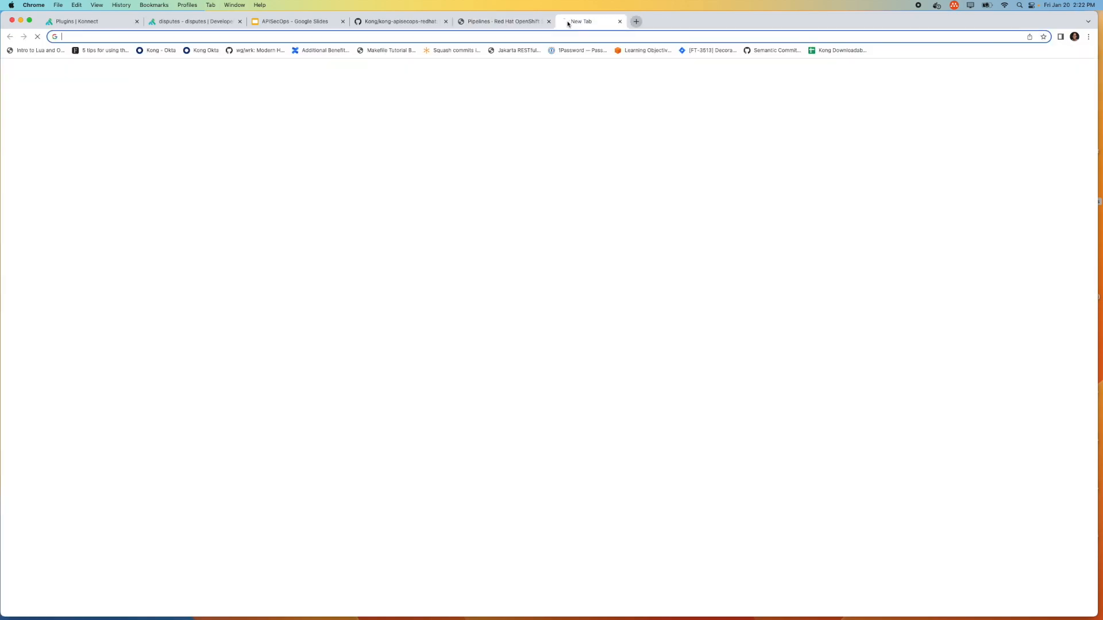
{"action": "type", "text": "gitea-gitea.apps.df-rosa.14w1.p1.openshiftapps.com"}
{"action": "key", "text": "Return"}
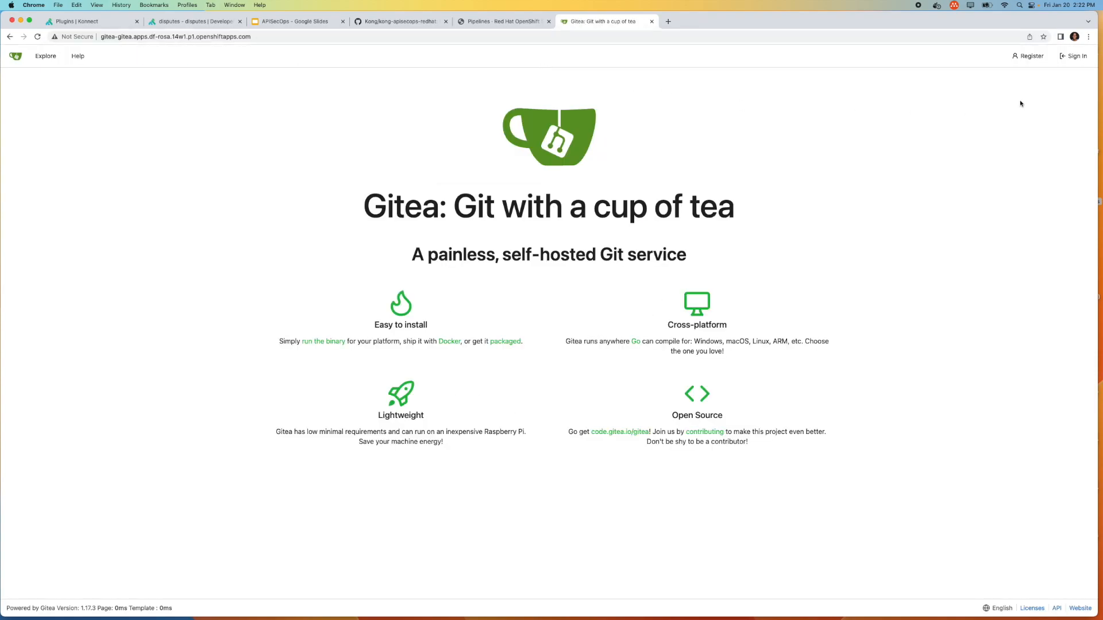
Sign in to Gitea with the username gitea and the account password
{"action": "left_click", "coordinate": [1077, 56]}
{"action": "type", "text": "gitea"}
{"action": "key", "text": "Tab"}
{"action": "type", "text": "••"}
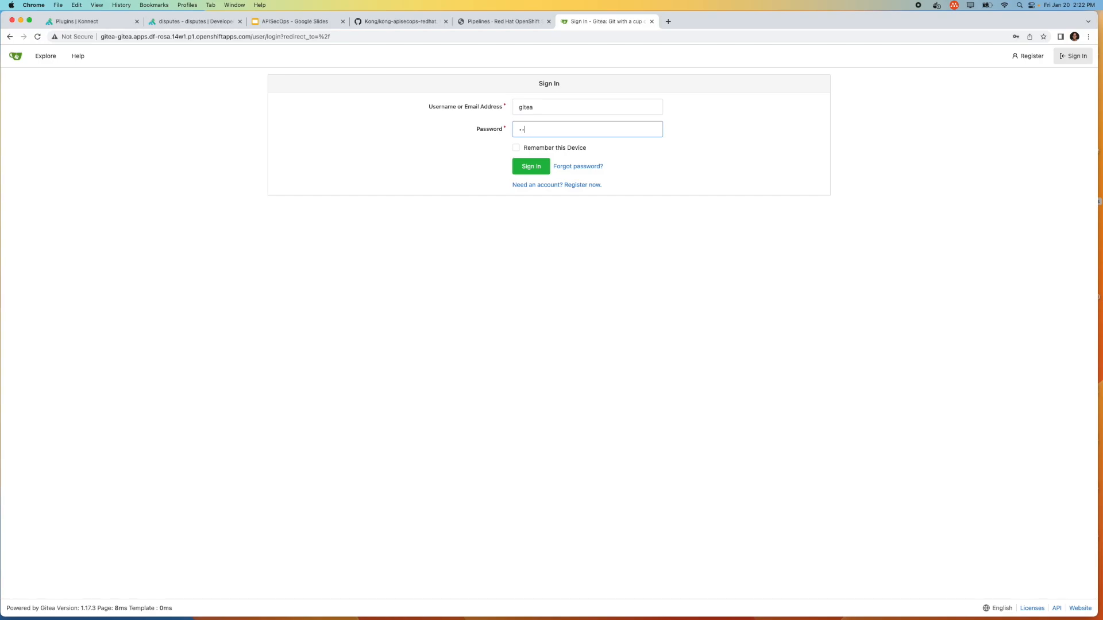
{"action": "type", "text": "•••••••"}
{"action": "key", "text": "Return"}
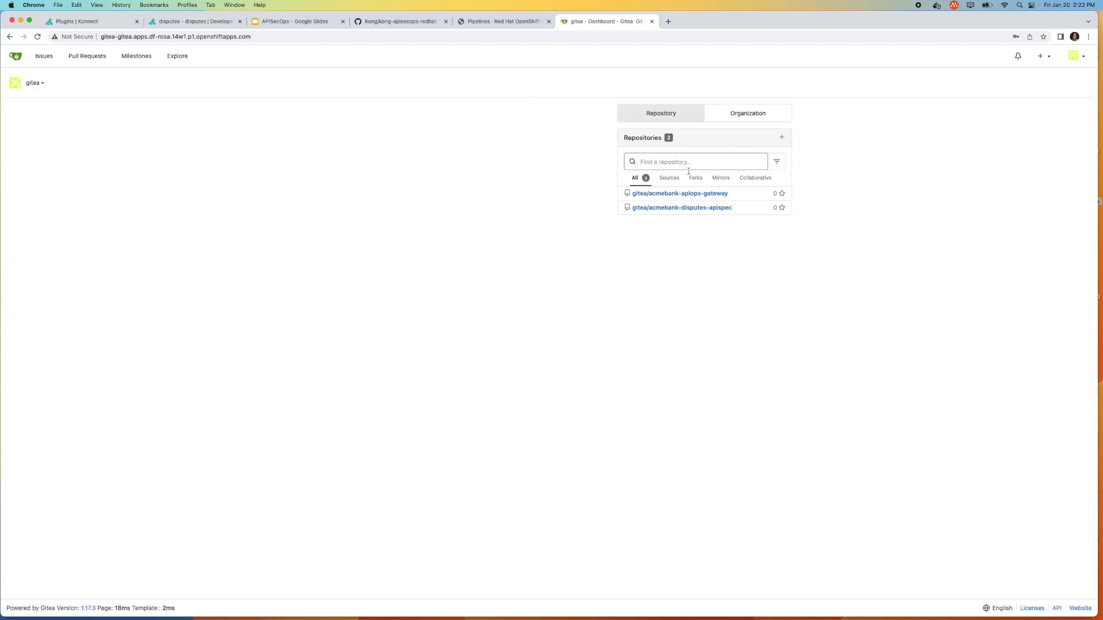
Inspect the contents of the acmebank-disputes-apispec repository and the acmebank-apiops-gateway repository
{"action": "left_click", "coordinate": [688, 209]}
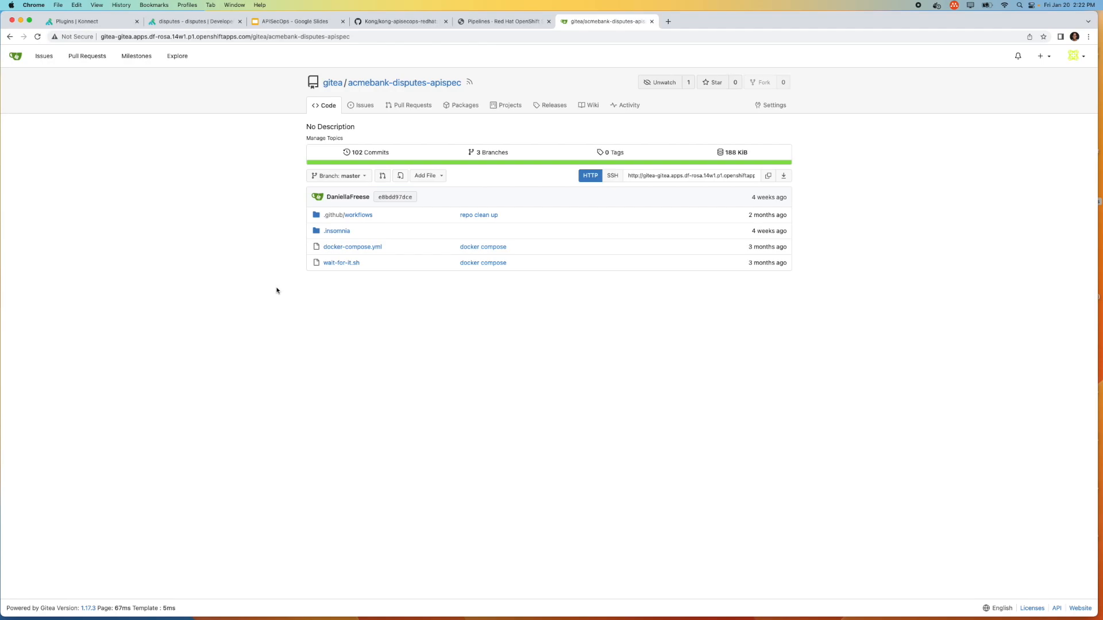
{"action": "key", "text": "super+bracketleft"}
{"action": "left_click", "coordinate": [715, 198]}
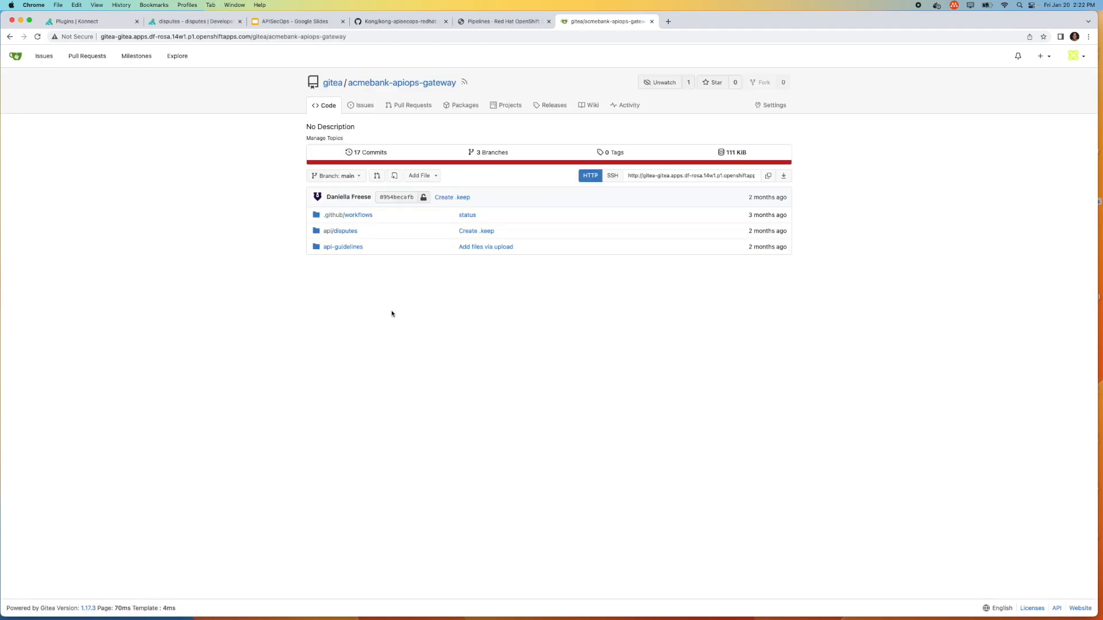